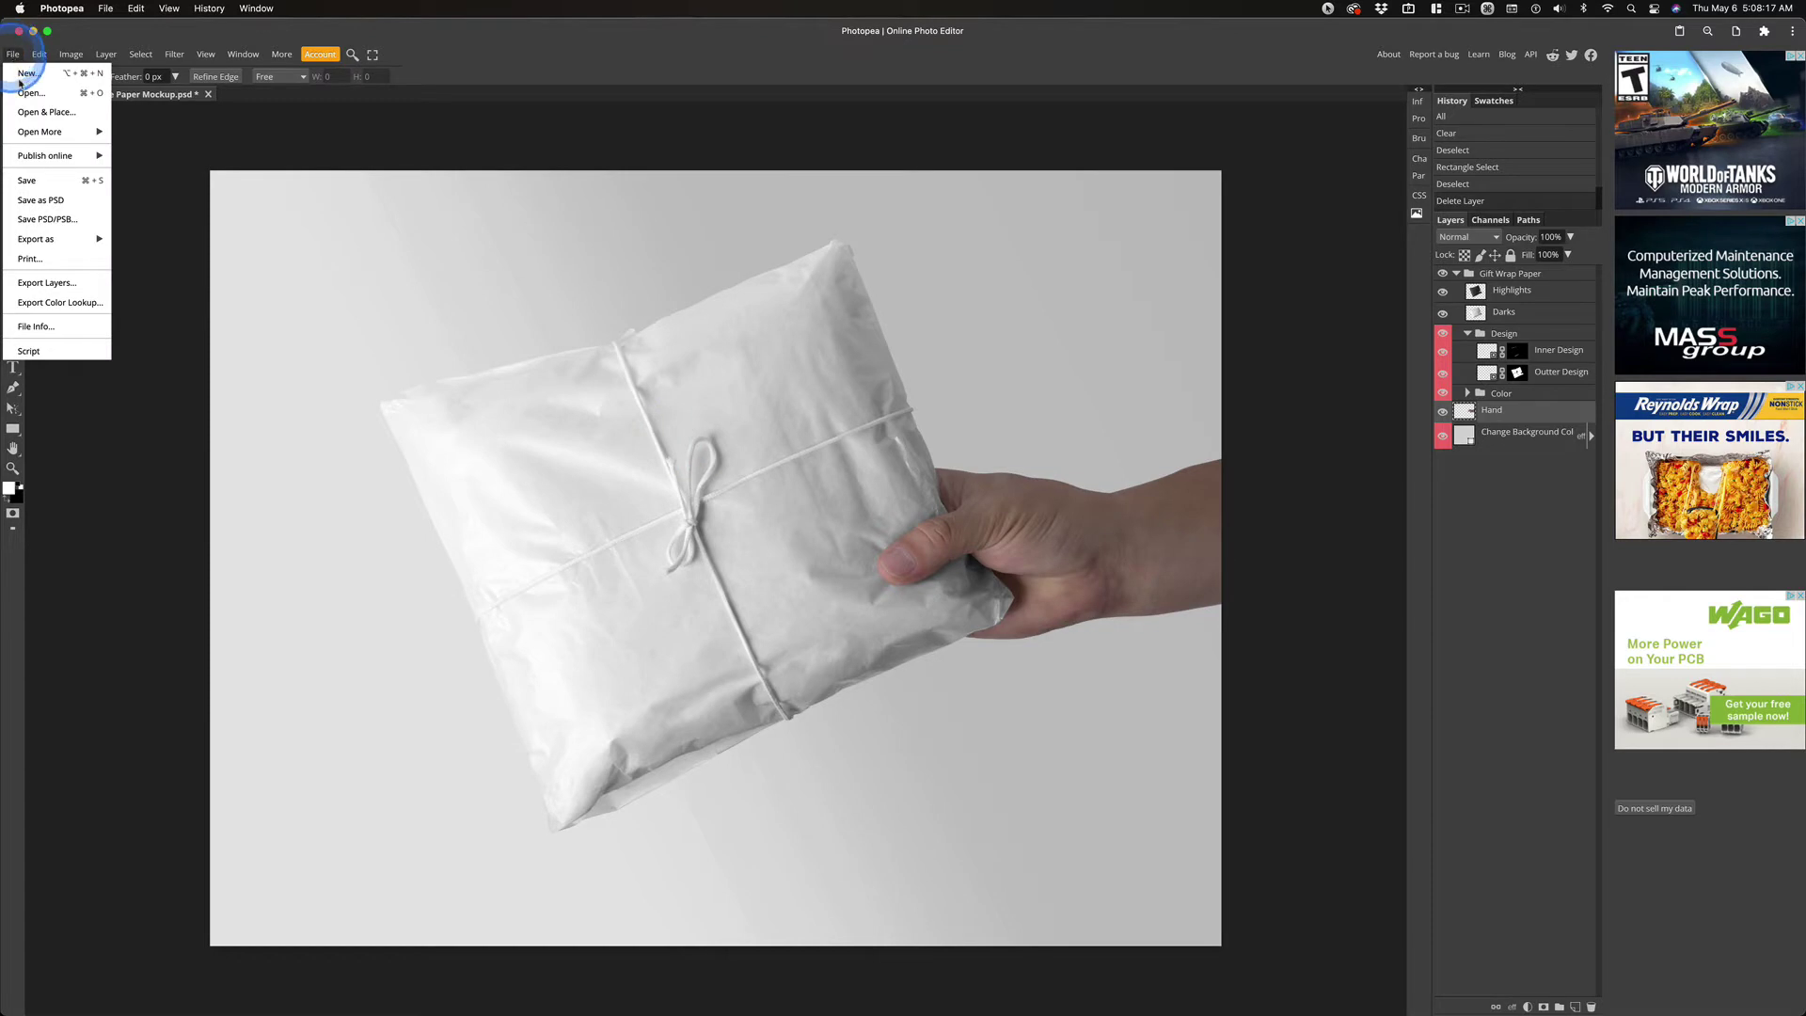
Create a new 100 × 100 px project with a white background.
left_click(22, 73)
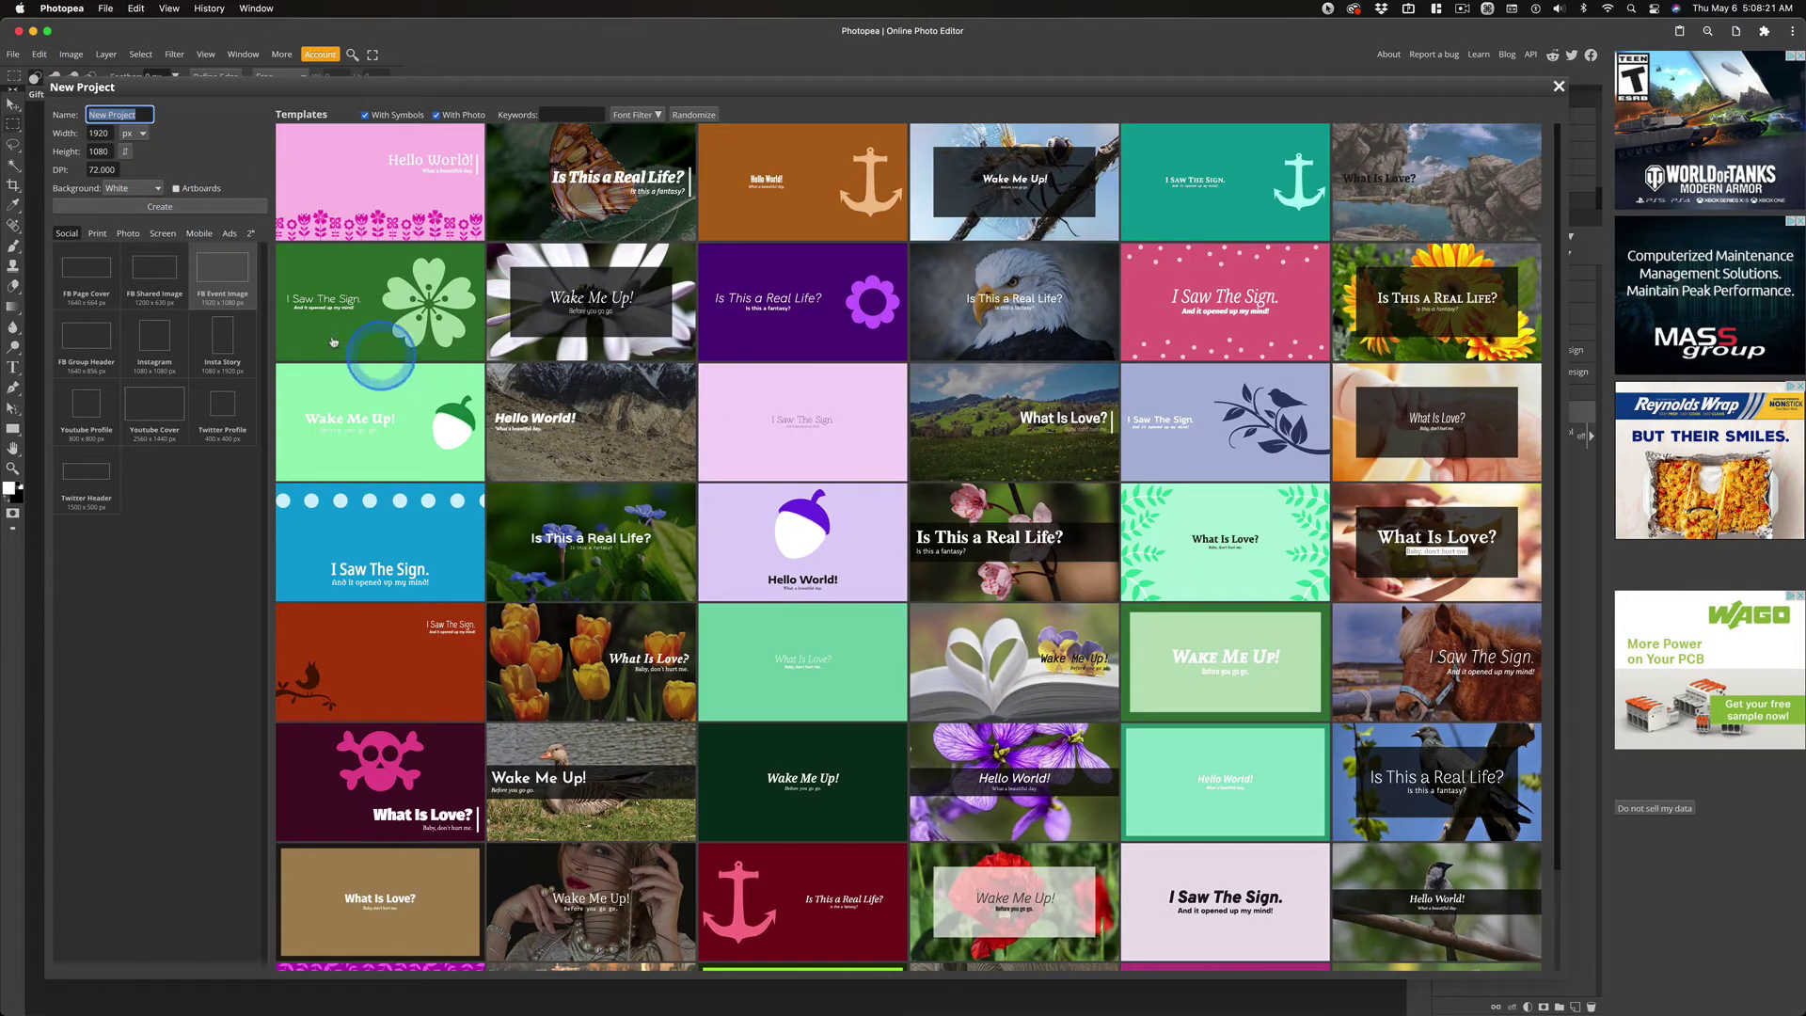
left_click(145, 267)
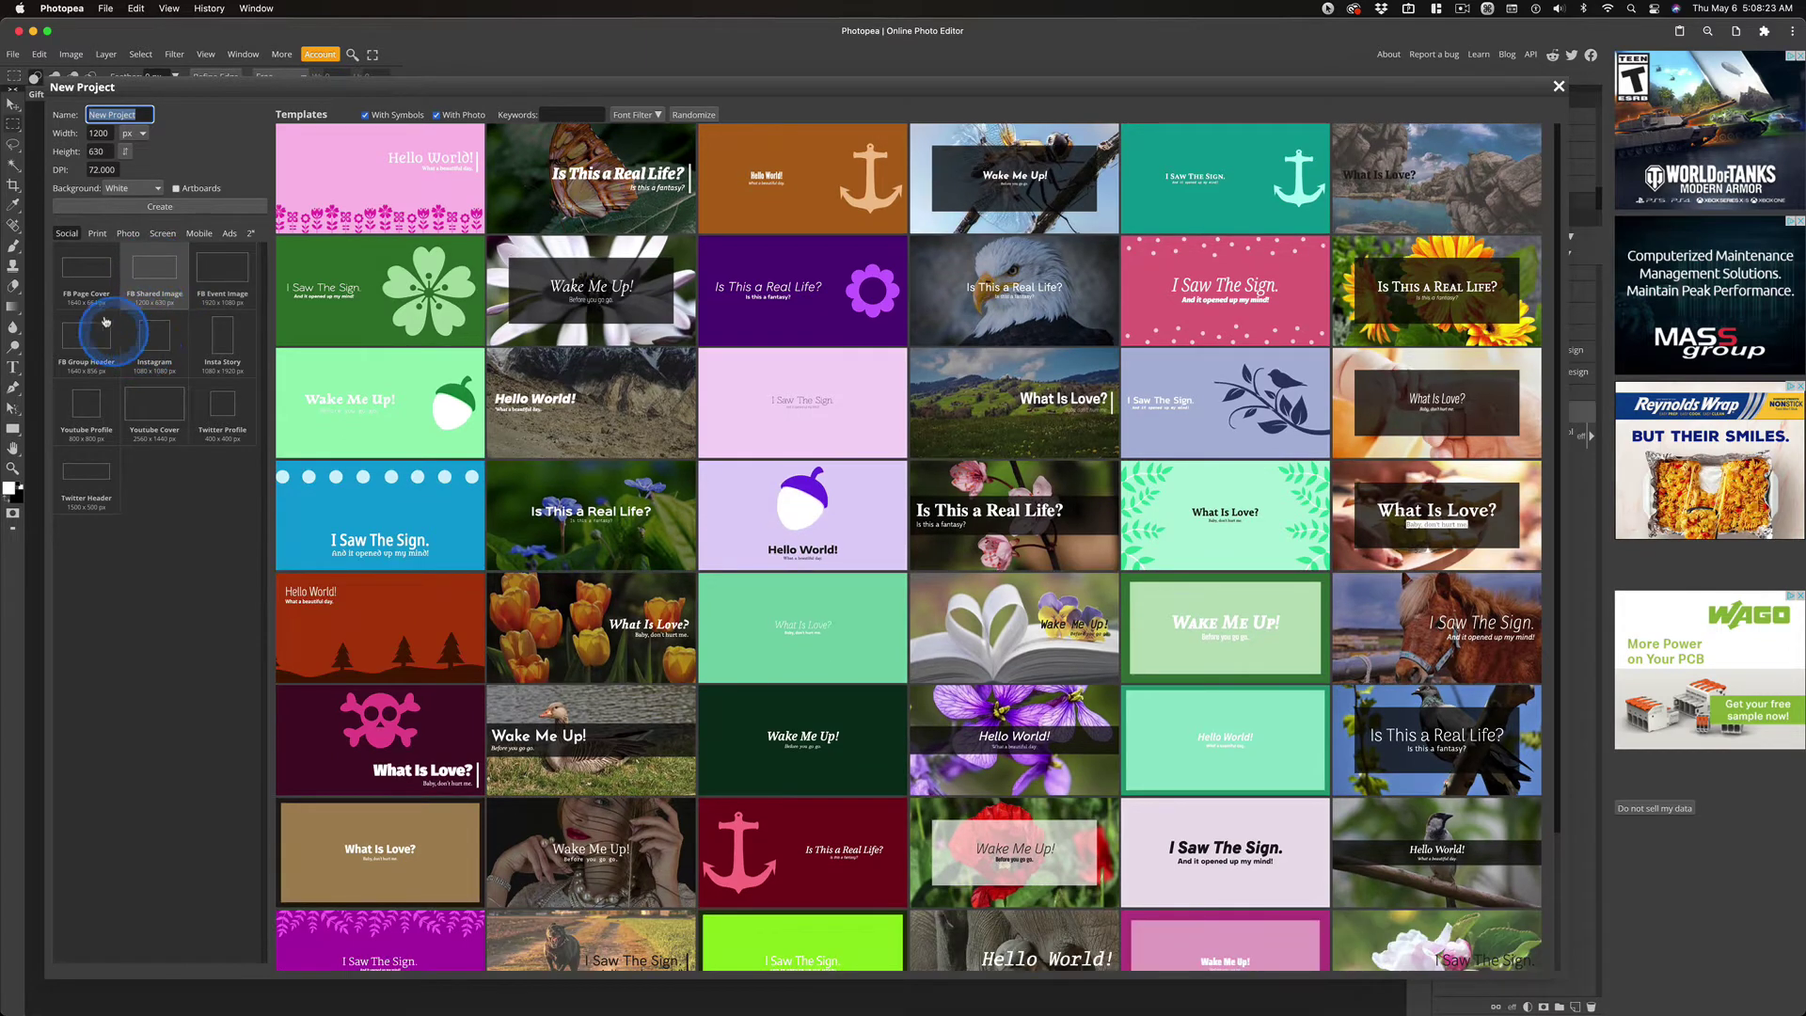
left_click(155, 337)
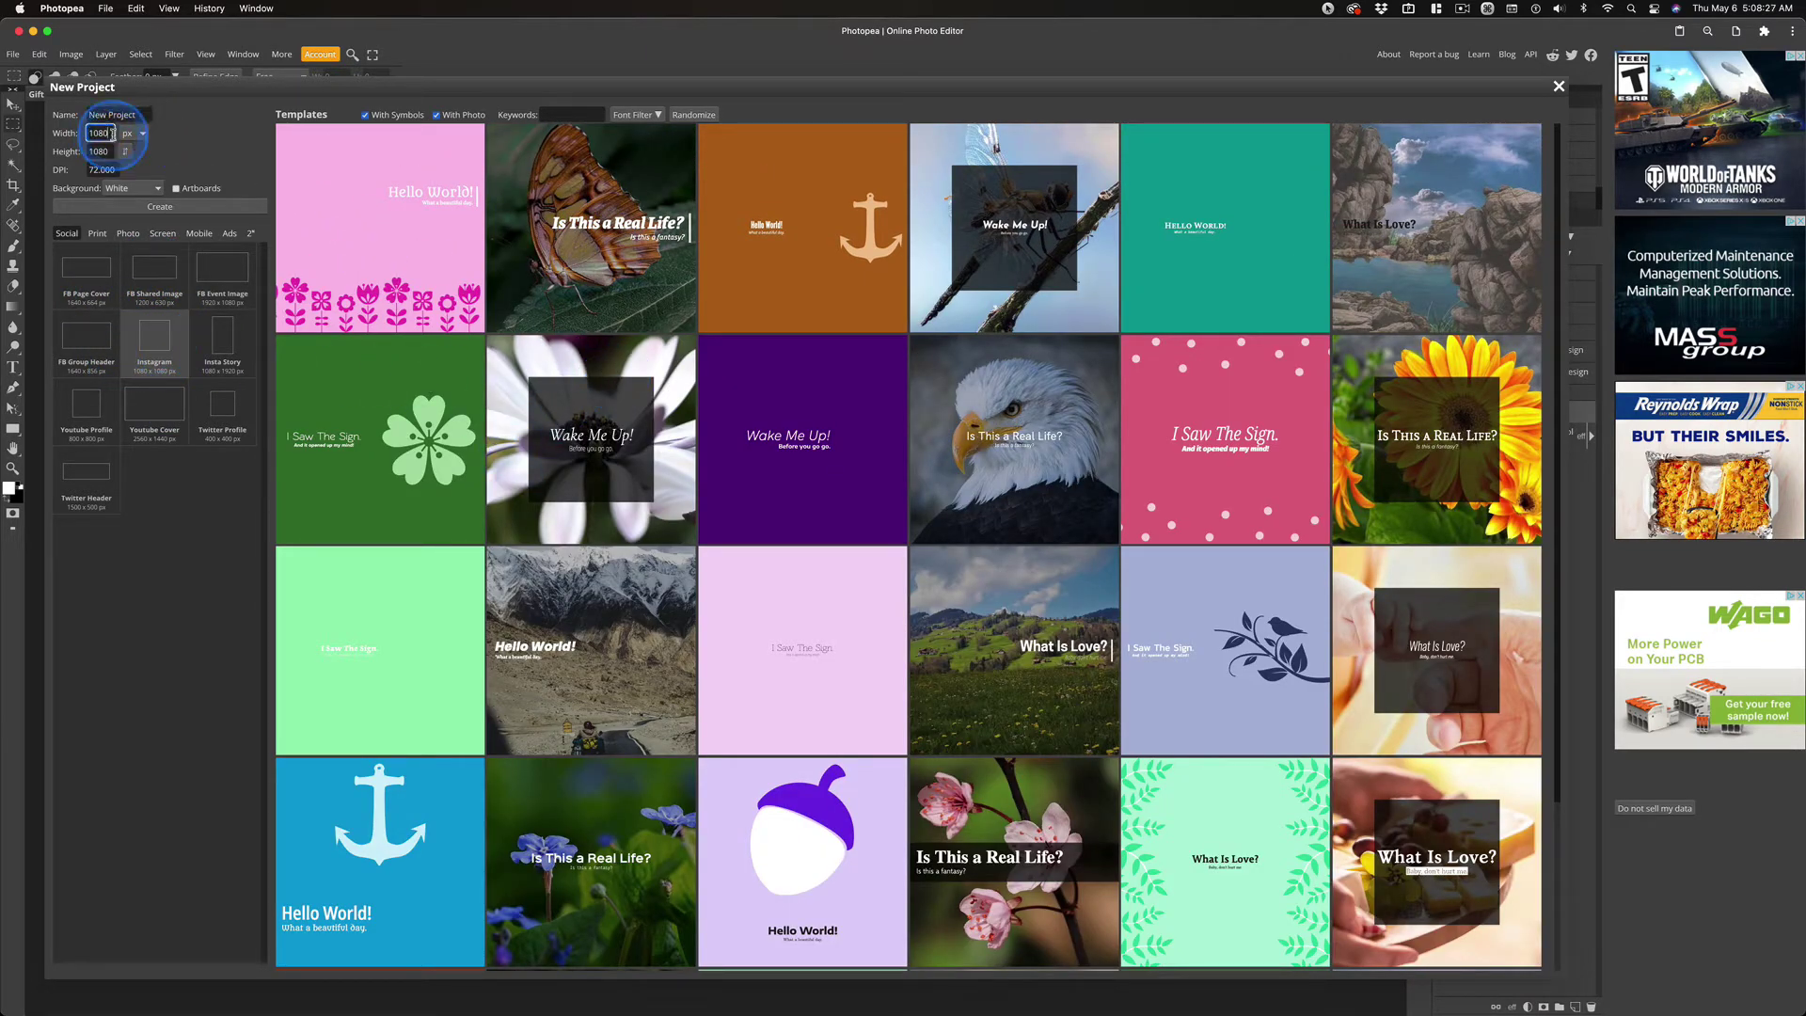
double_click(112, 133)
type("100")
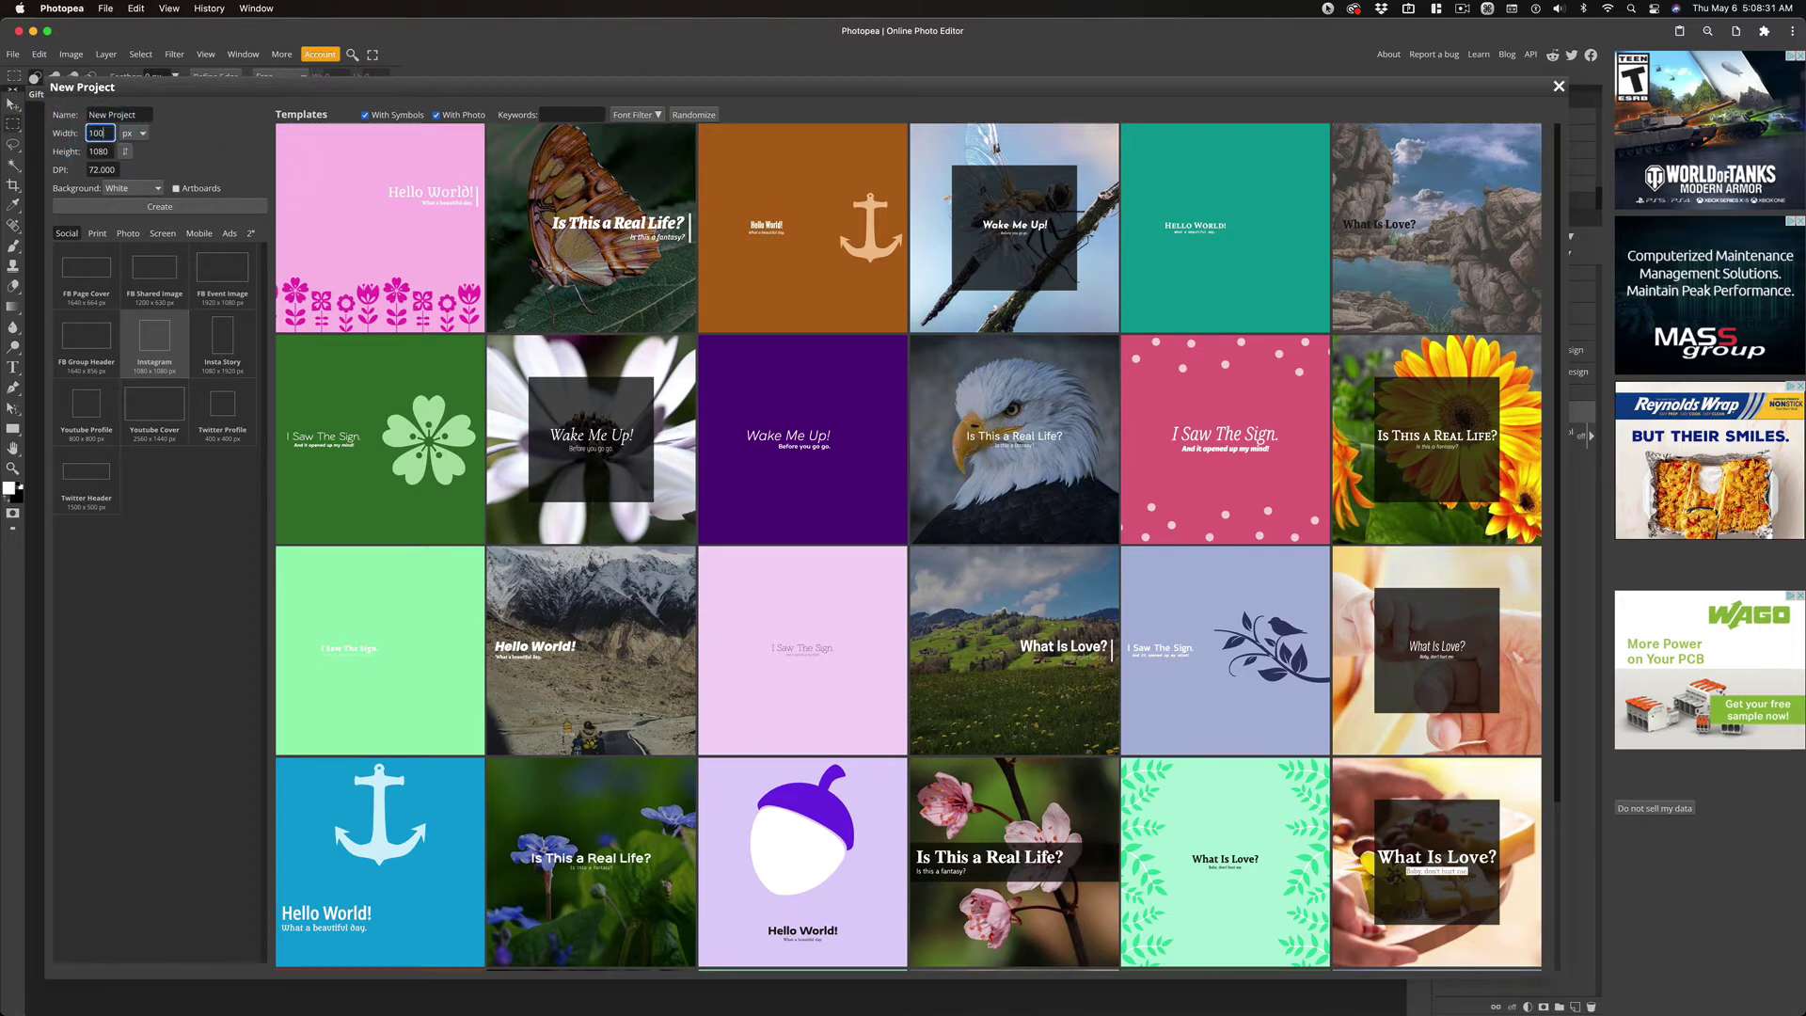
key("Tab")
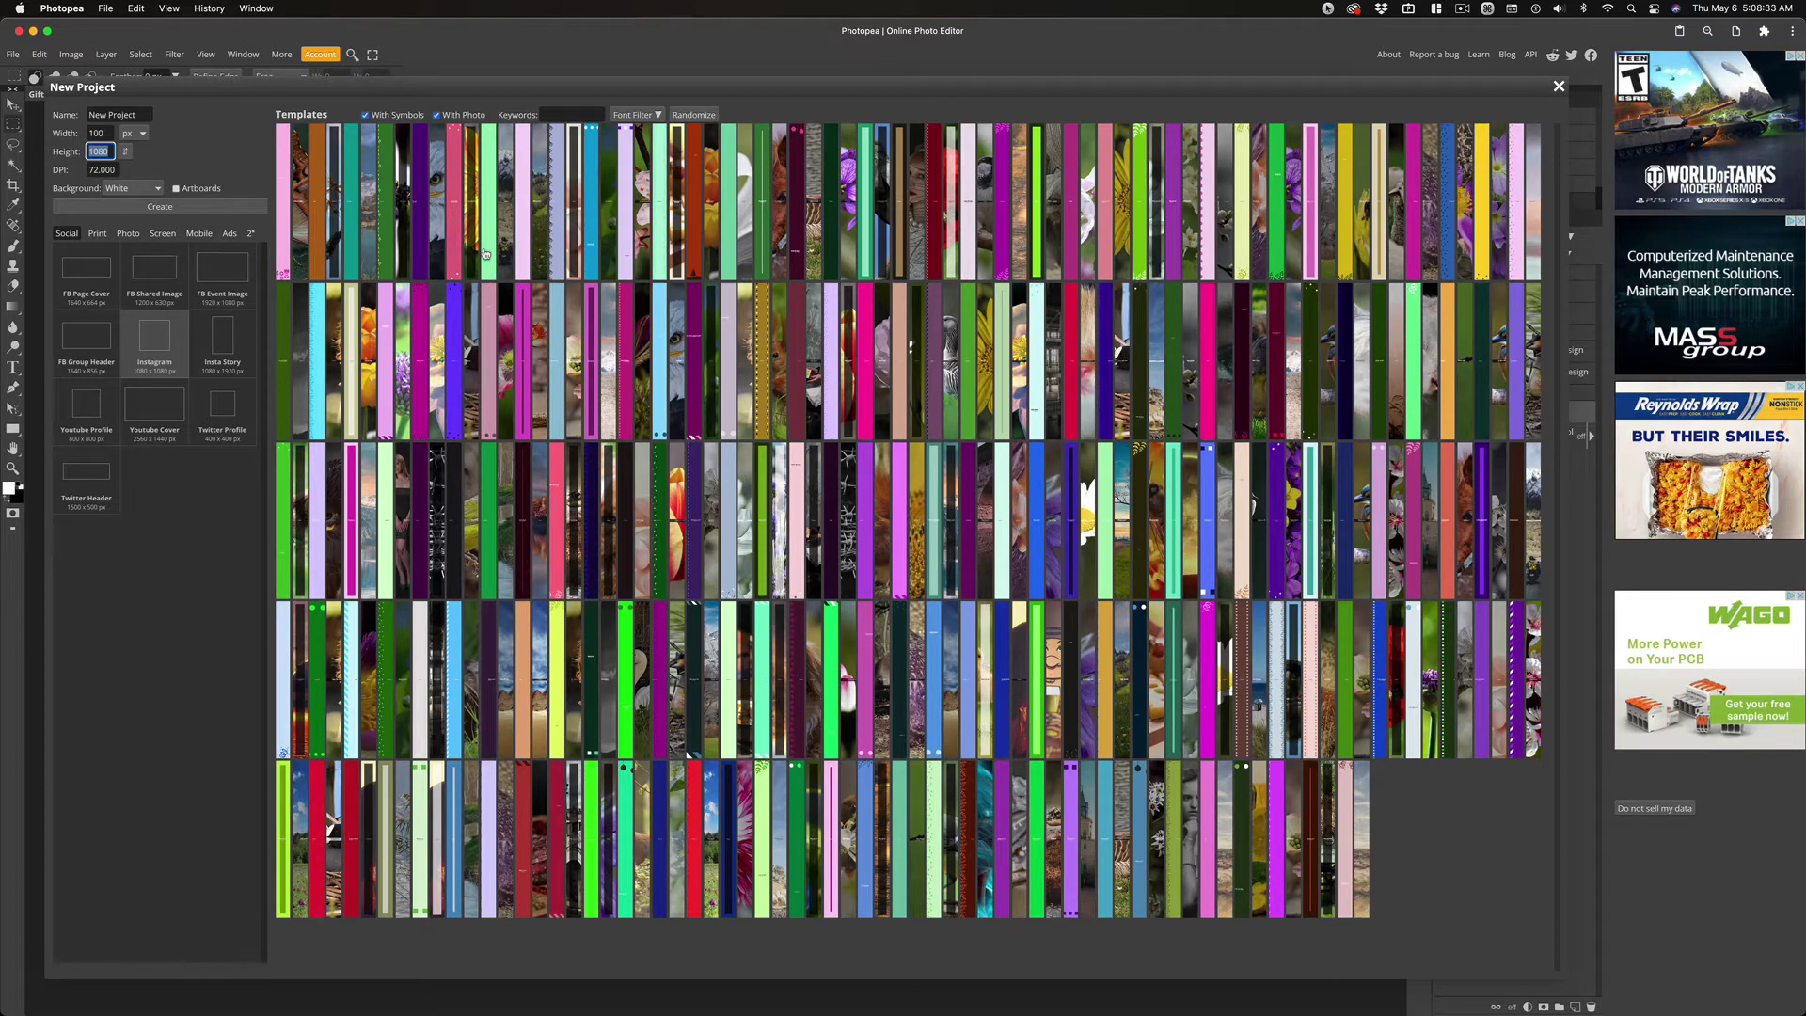
type("100")
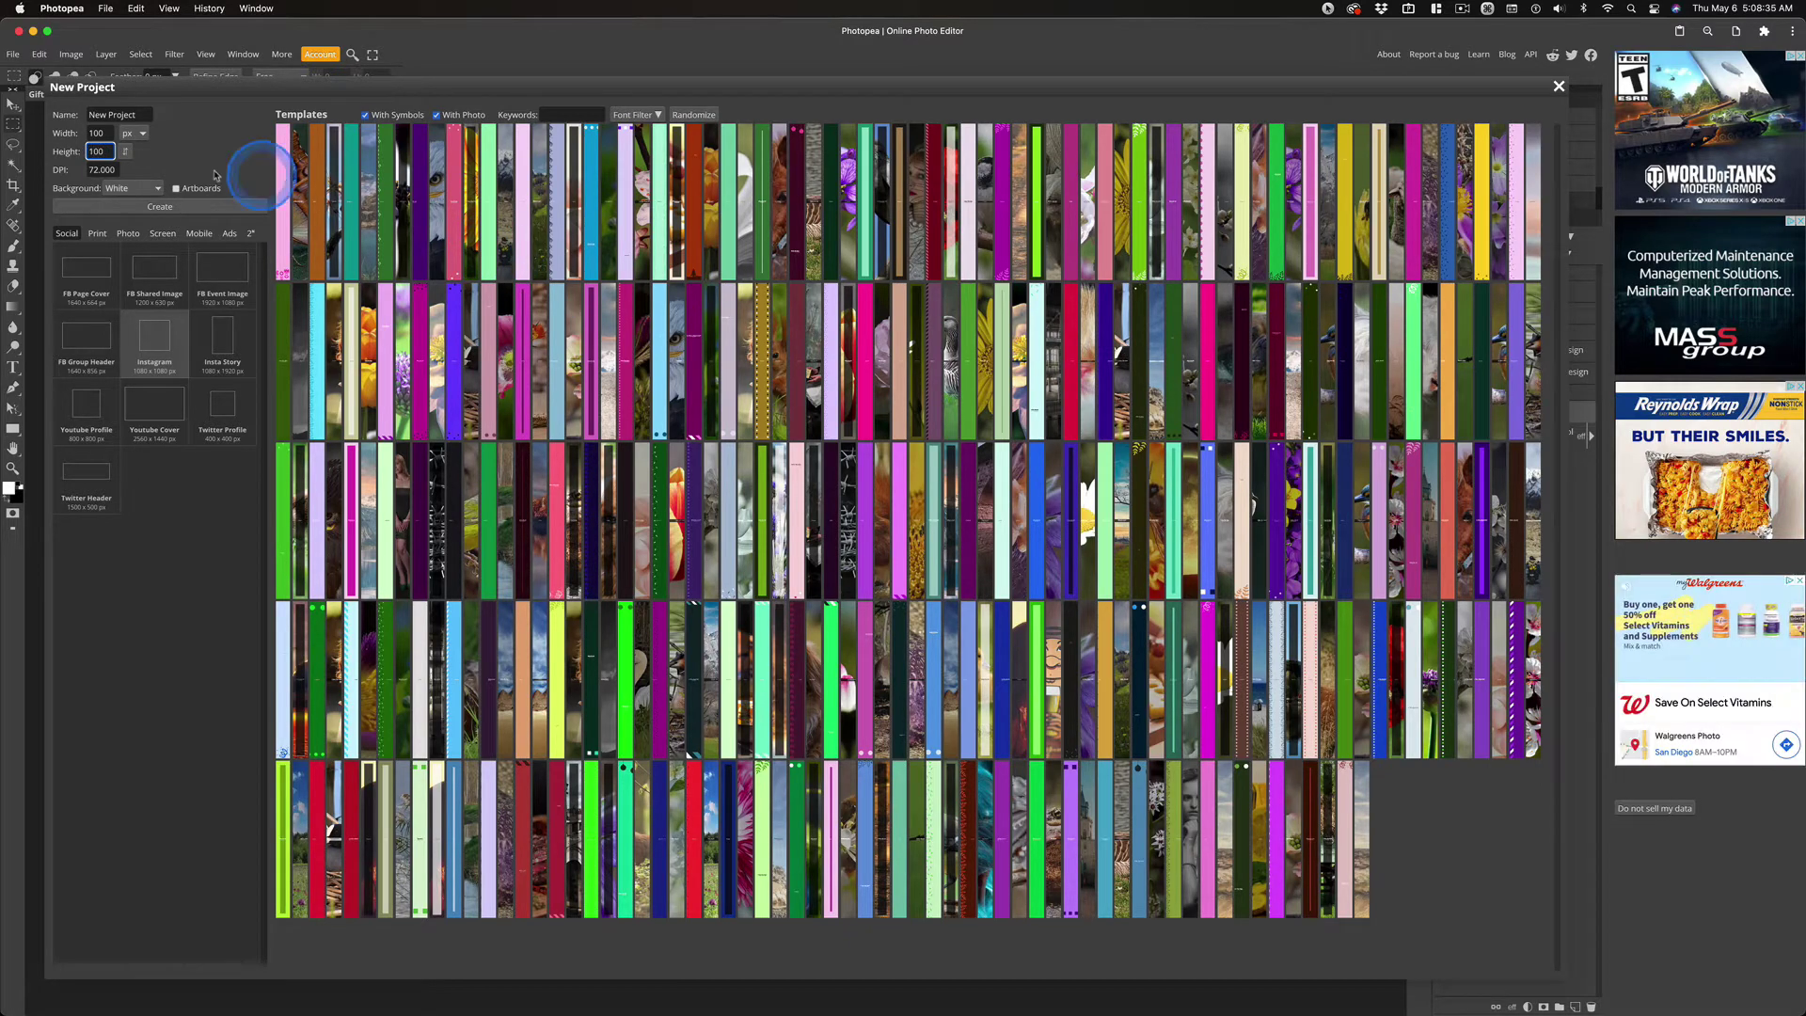
left_click(155, 206)
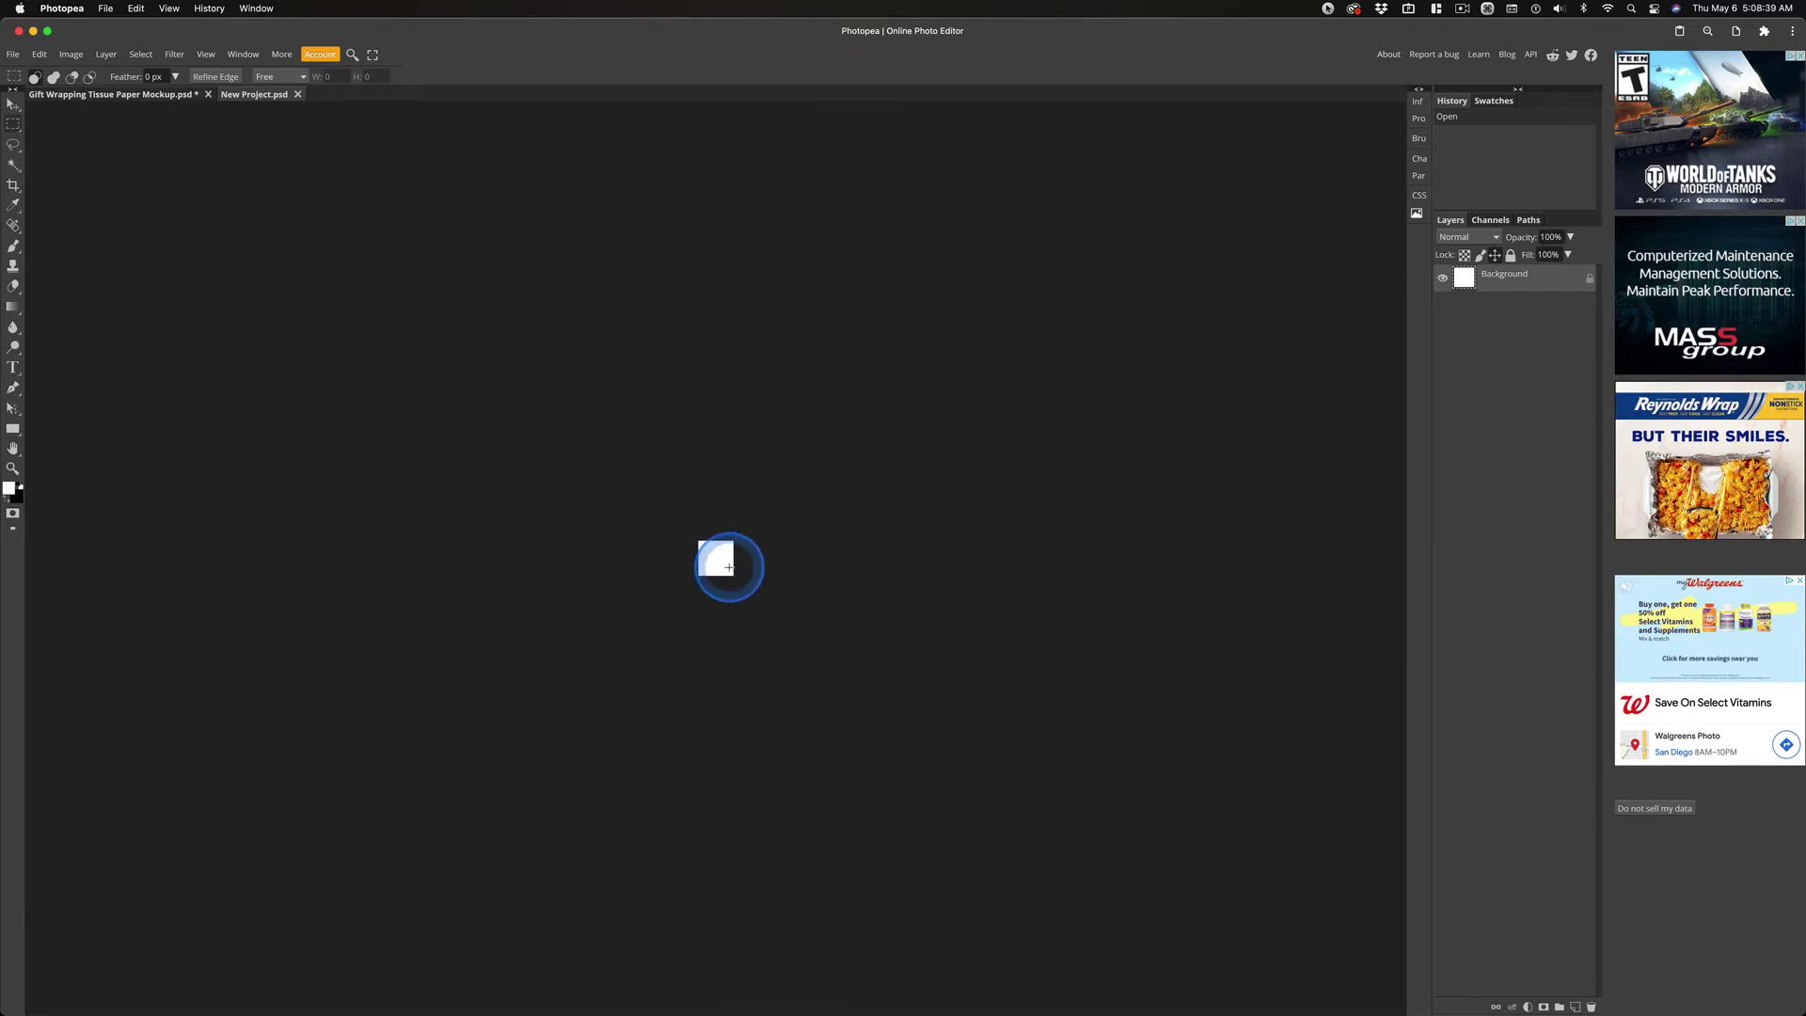
Add a new blank layer above the Background layer.
key("super+equal")
key("super+equal")
key("super+equal")
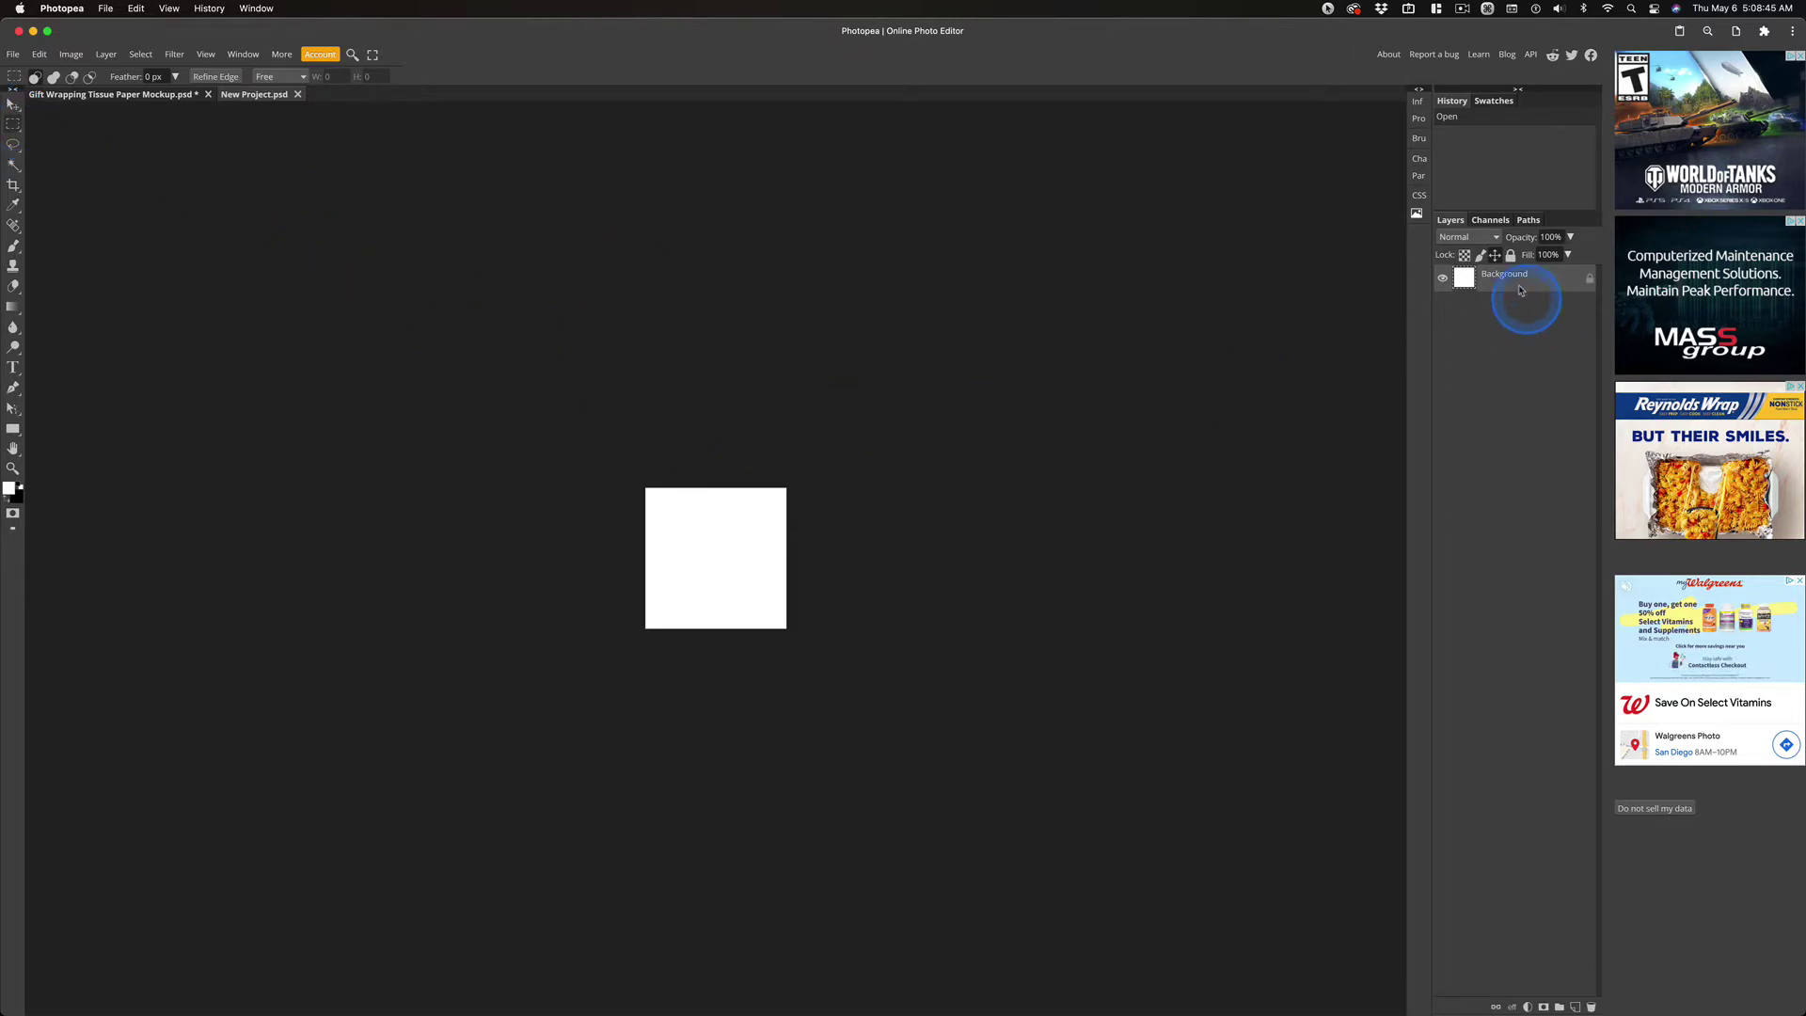
left_click(1575, 1006)
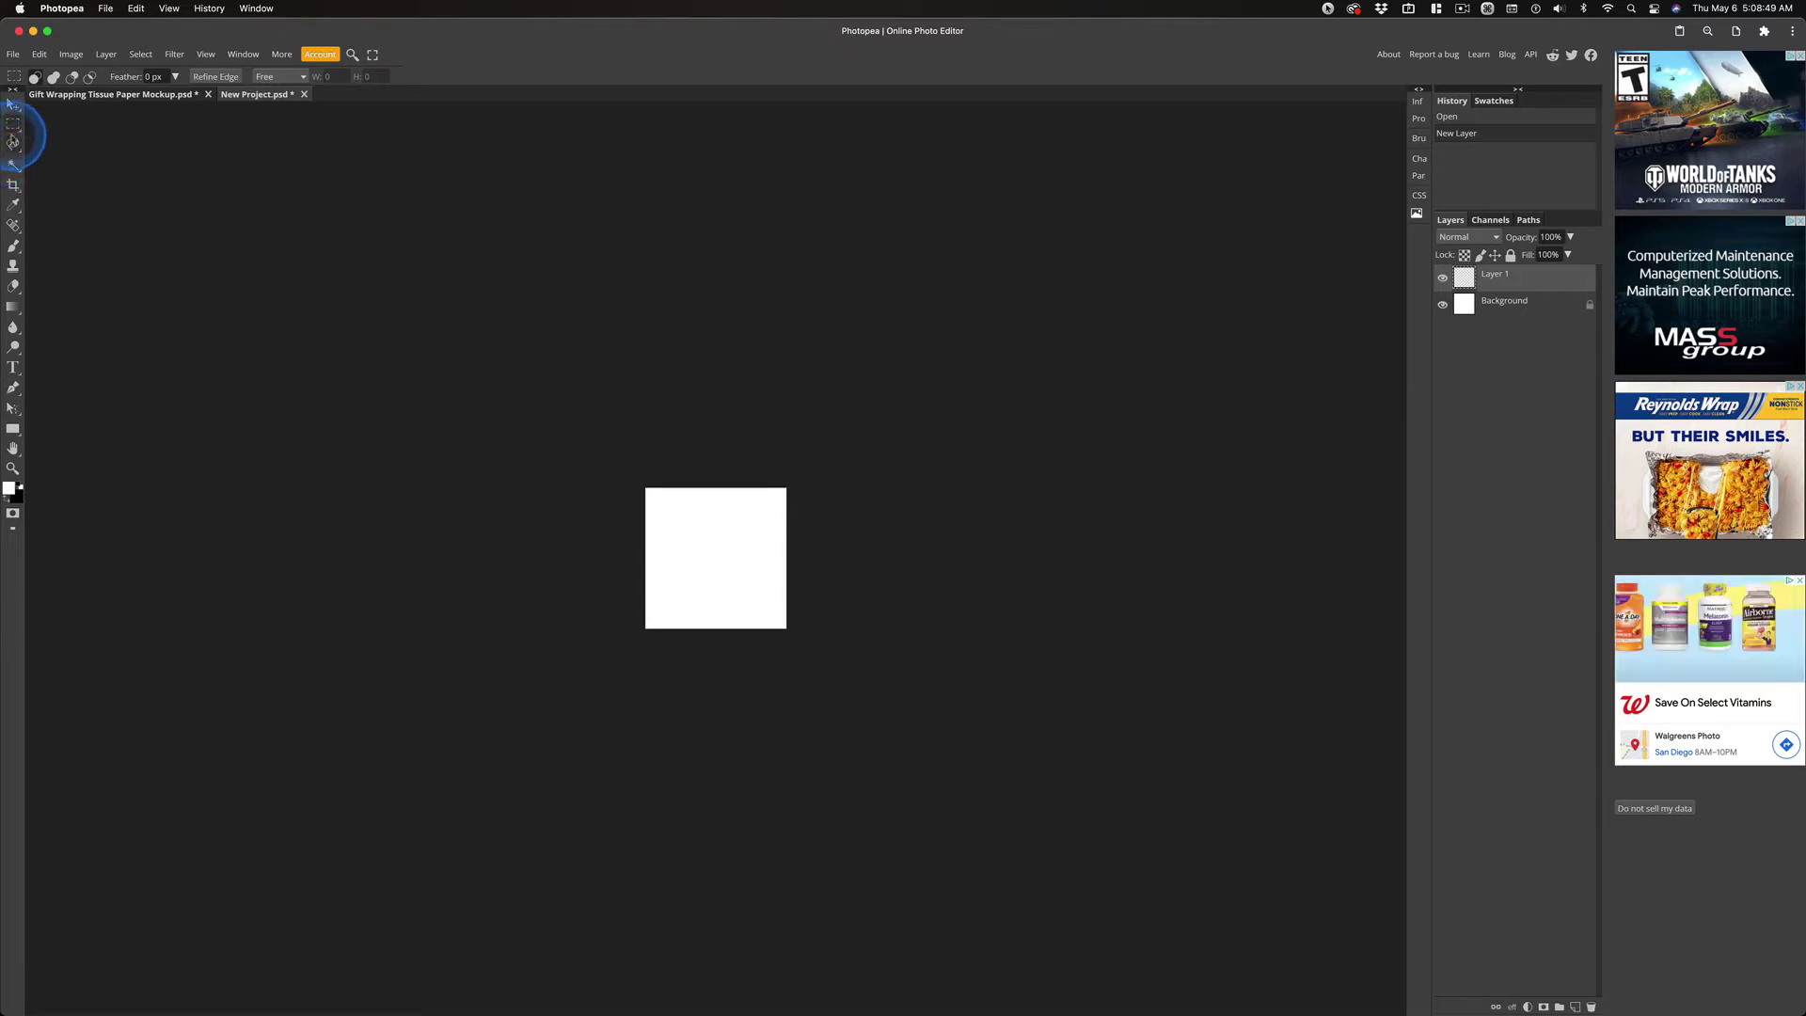
Make a perfectly circular selection, a little over half the canvas width, centred on the canvas with Ellipse Select.
left_click(15, 126)
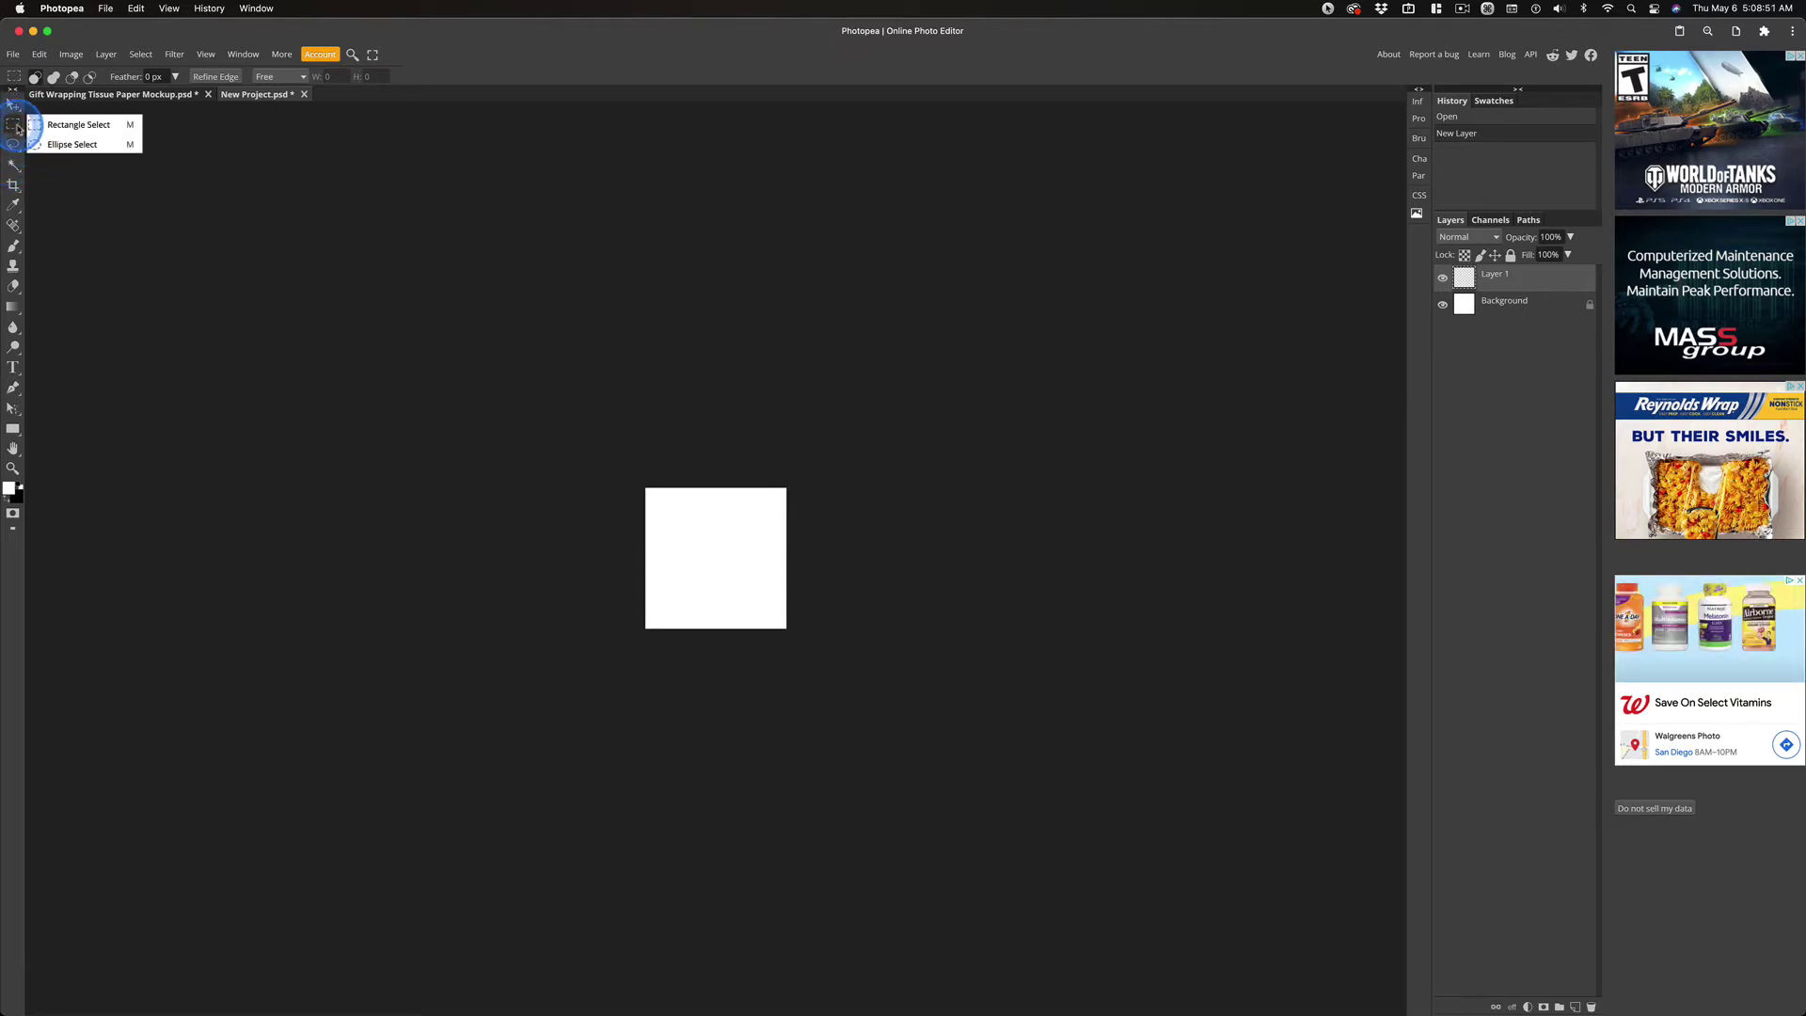
left_click(84, 149)
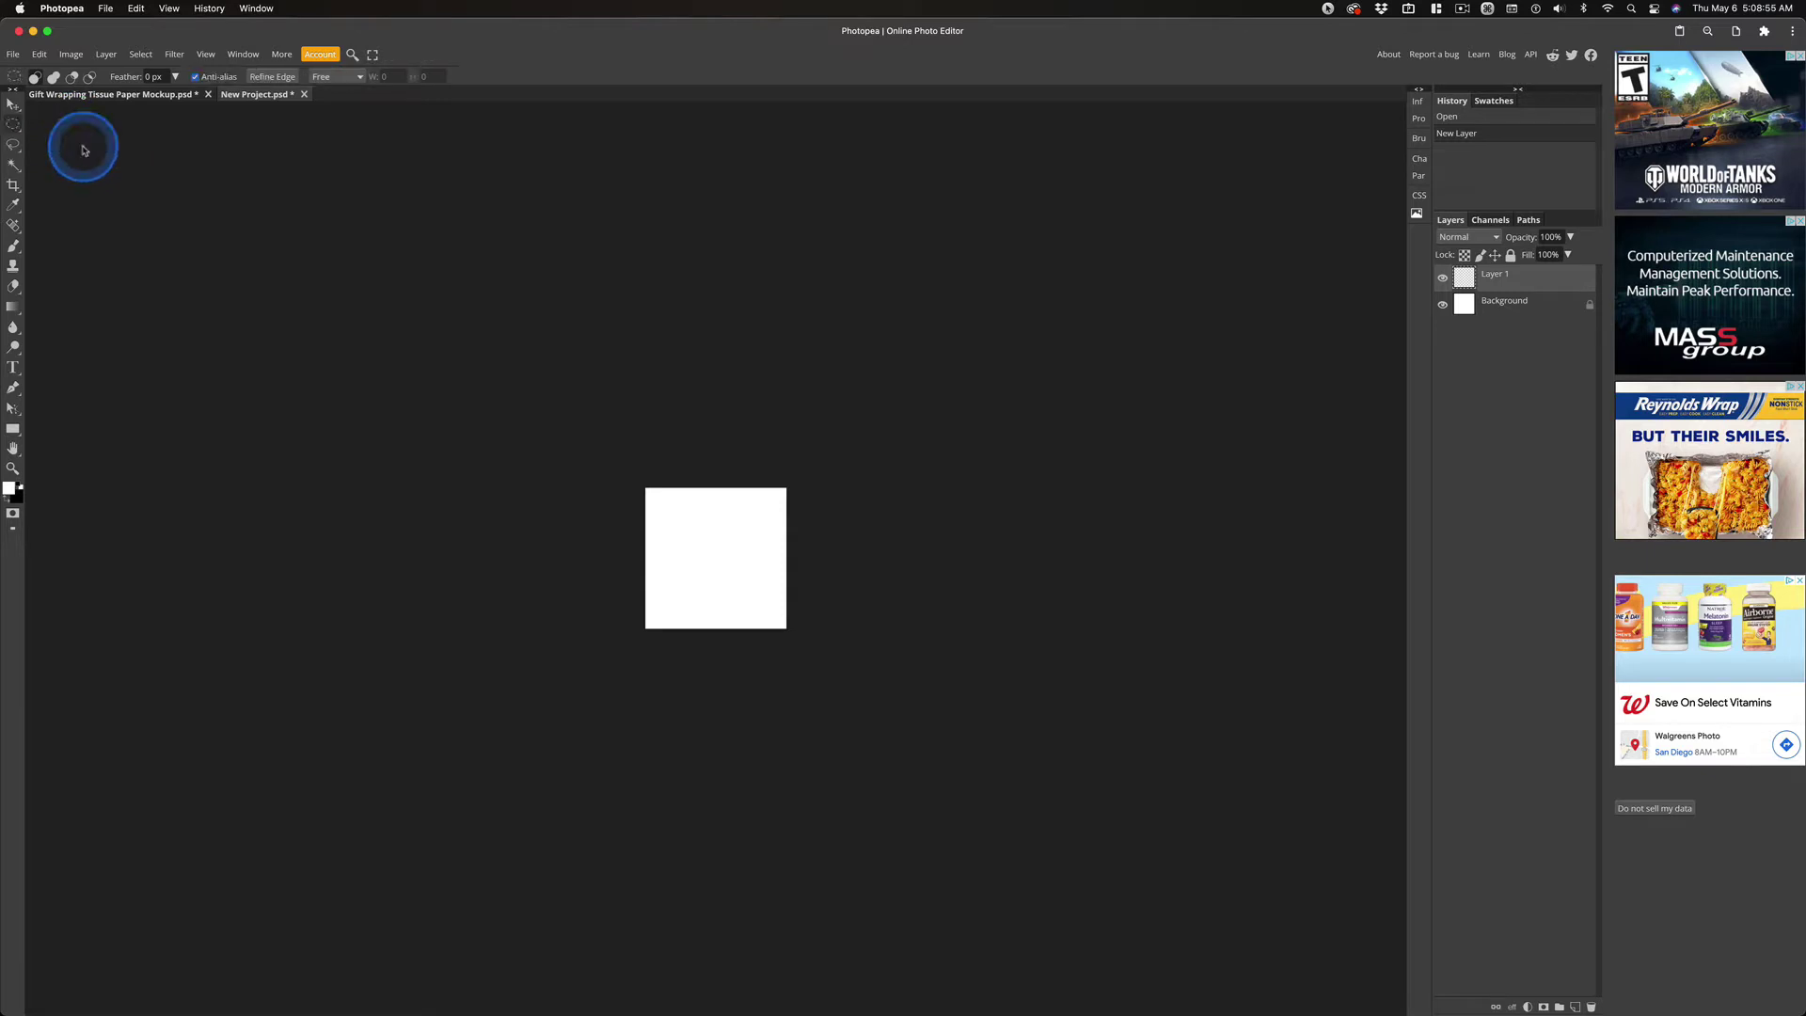
left_click(716, 562)
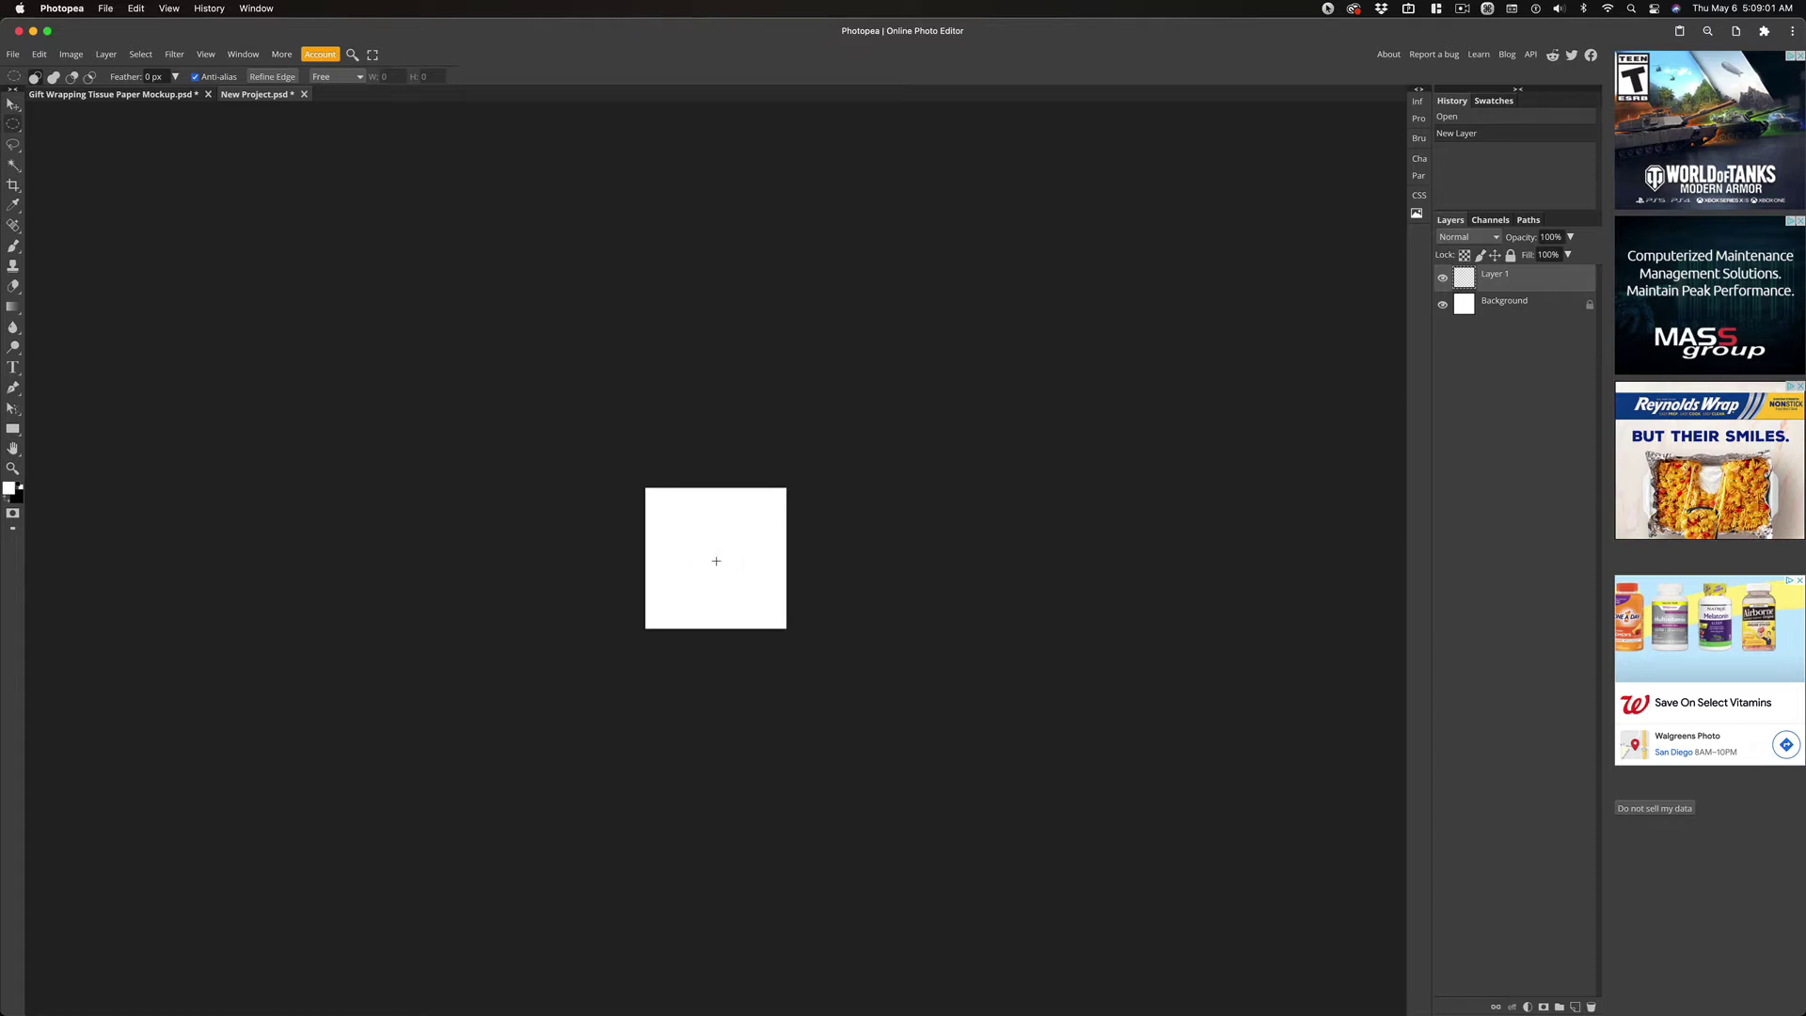
left_click_drag(716, 561, 755, 605)
key("alt")
key("shift")
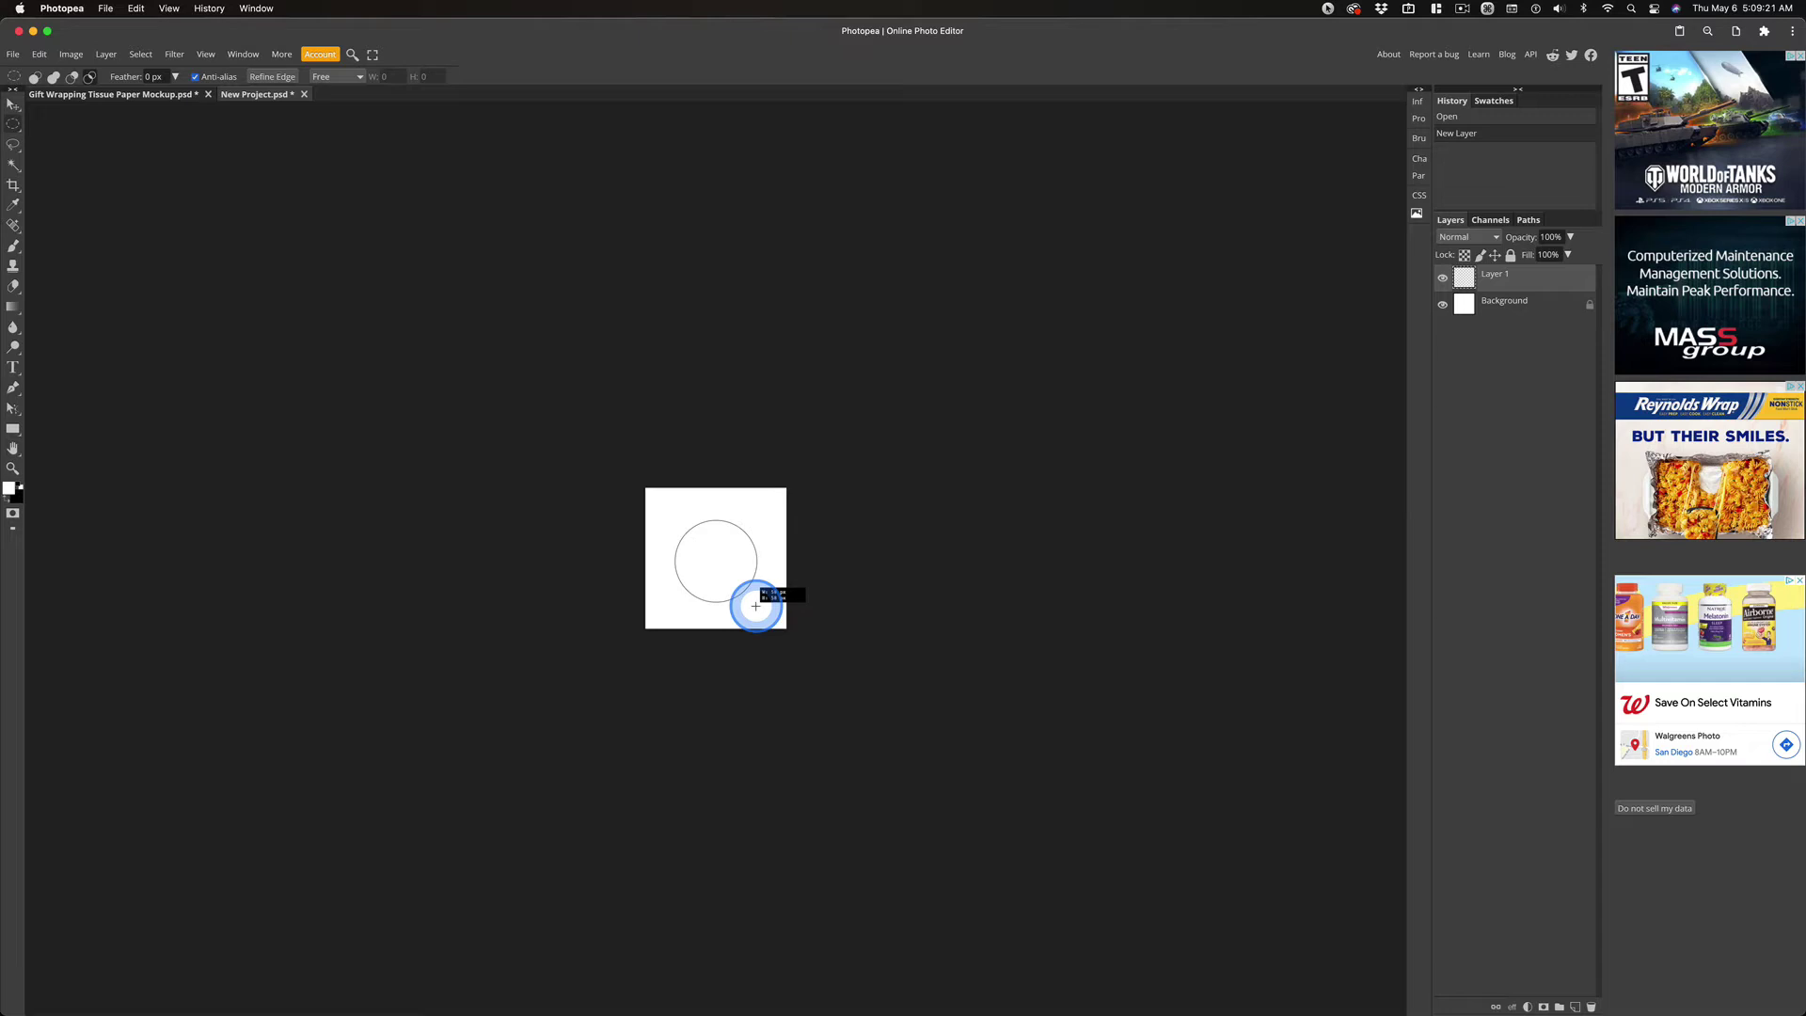
left_click_drag(756, 605, 755, 606)
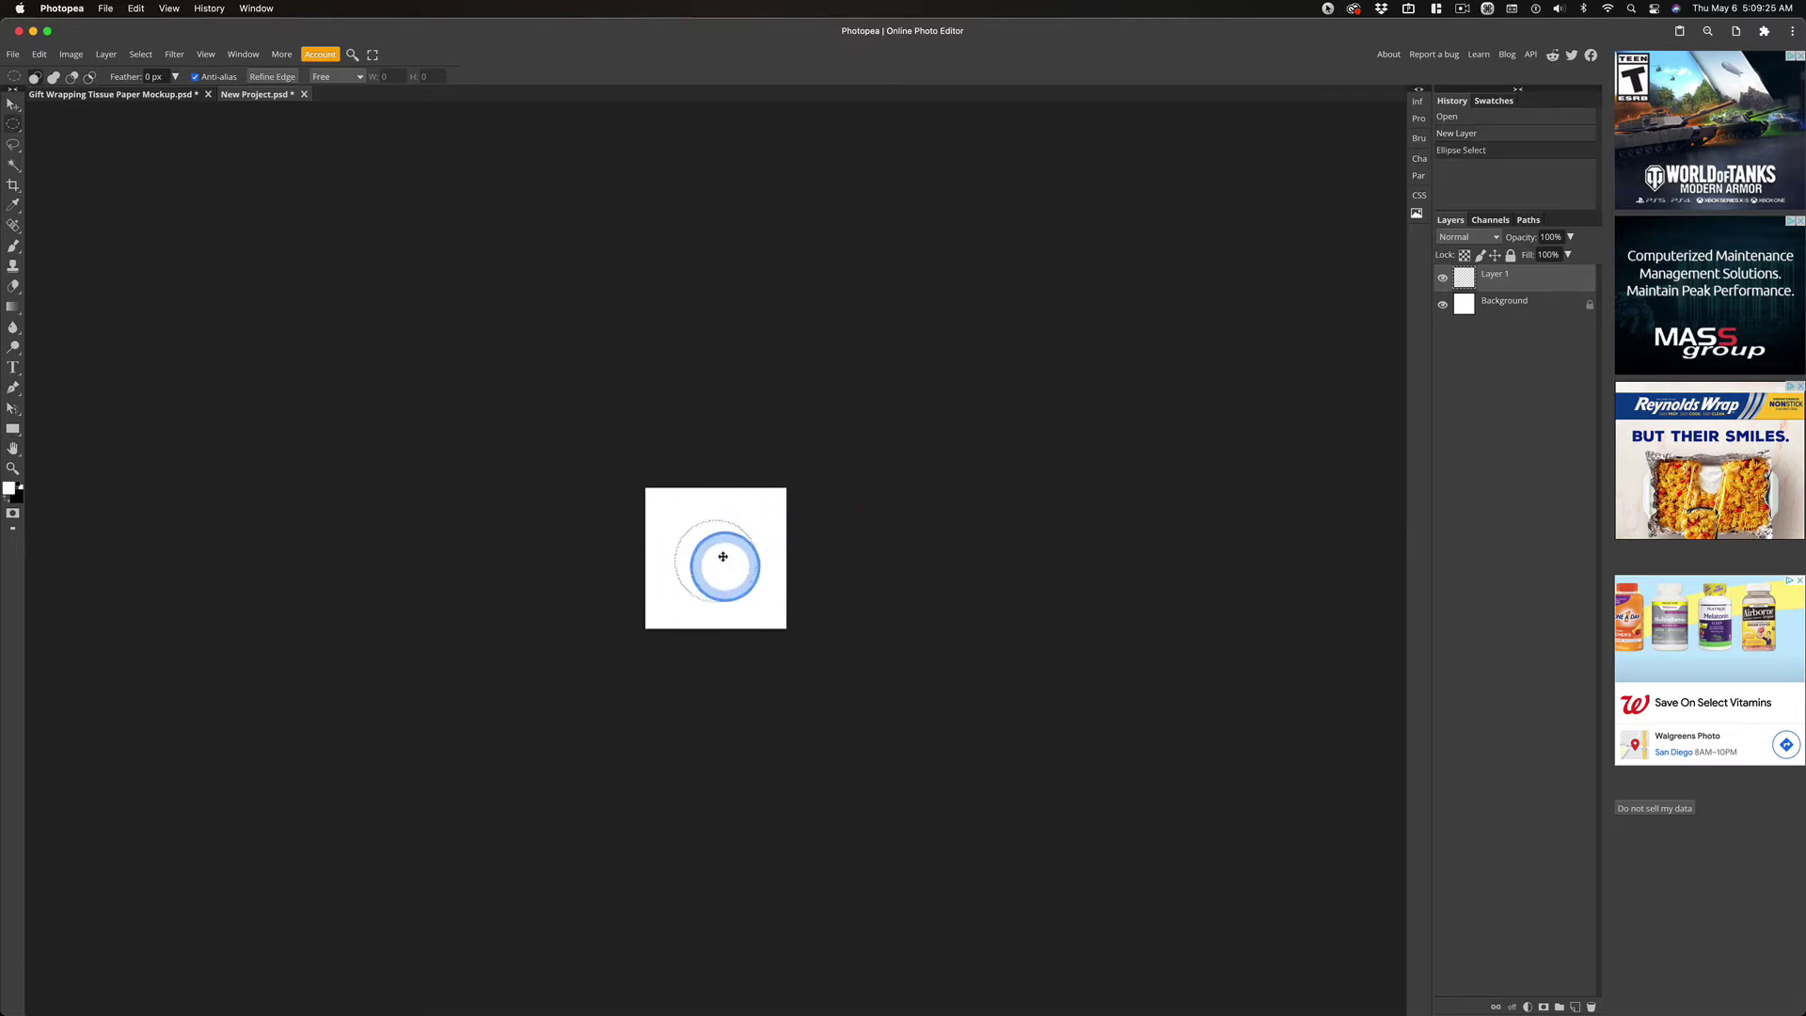
left_click_drag(722, 556, 721, 554)
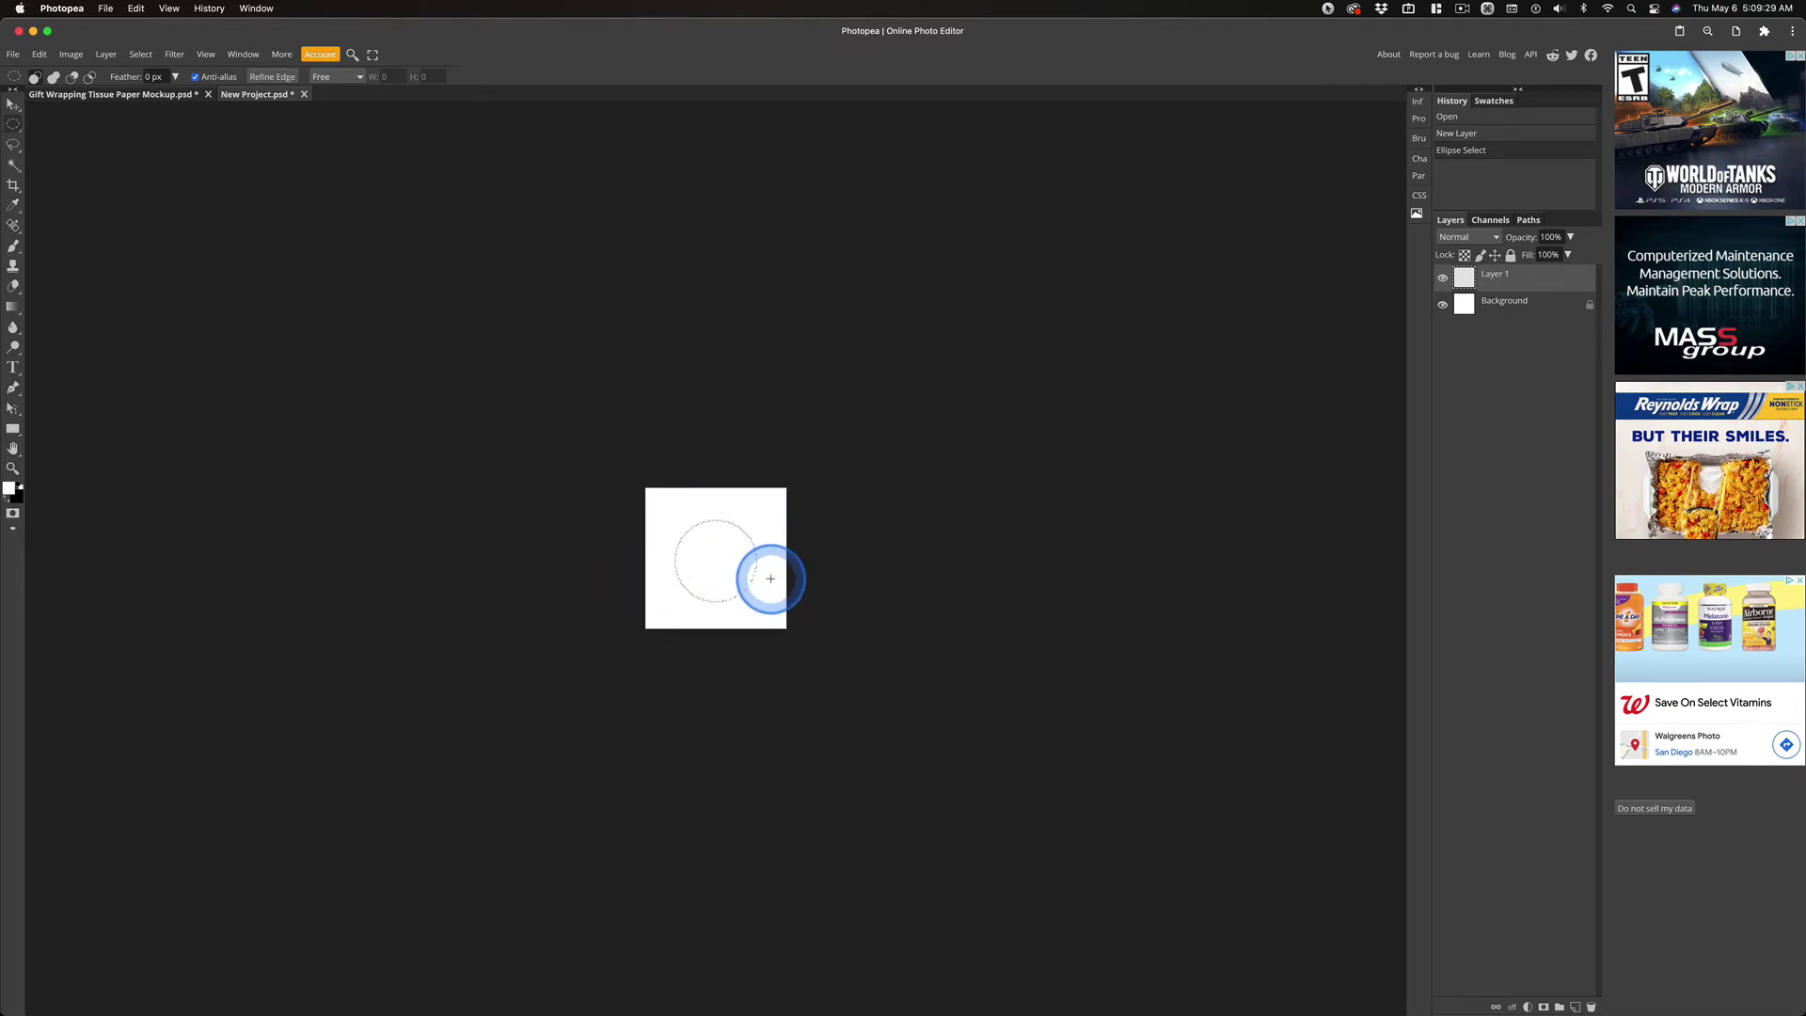
left_click(40, 54)
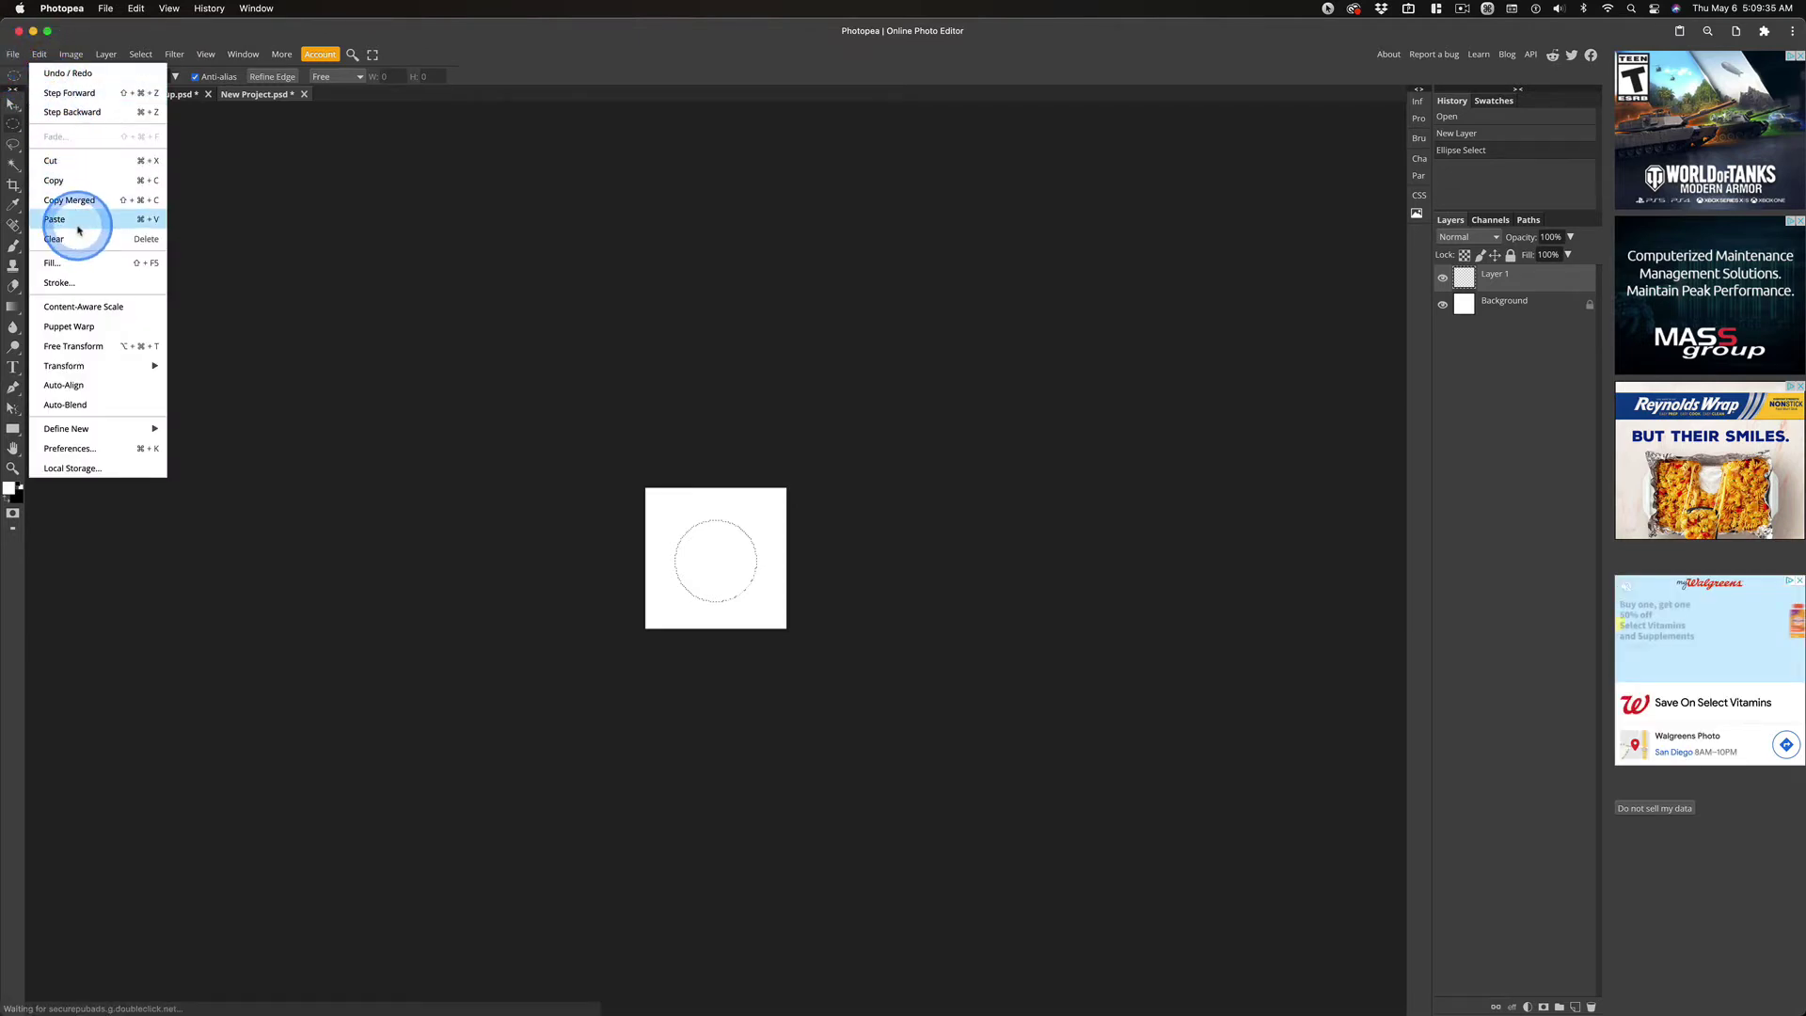
left_click(129, 263)
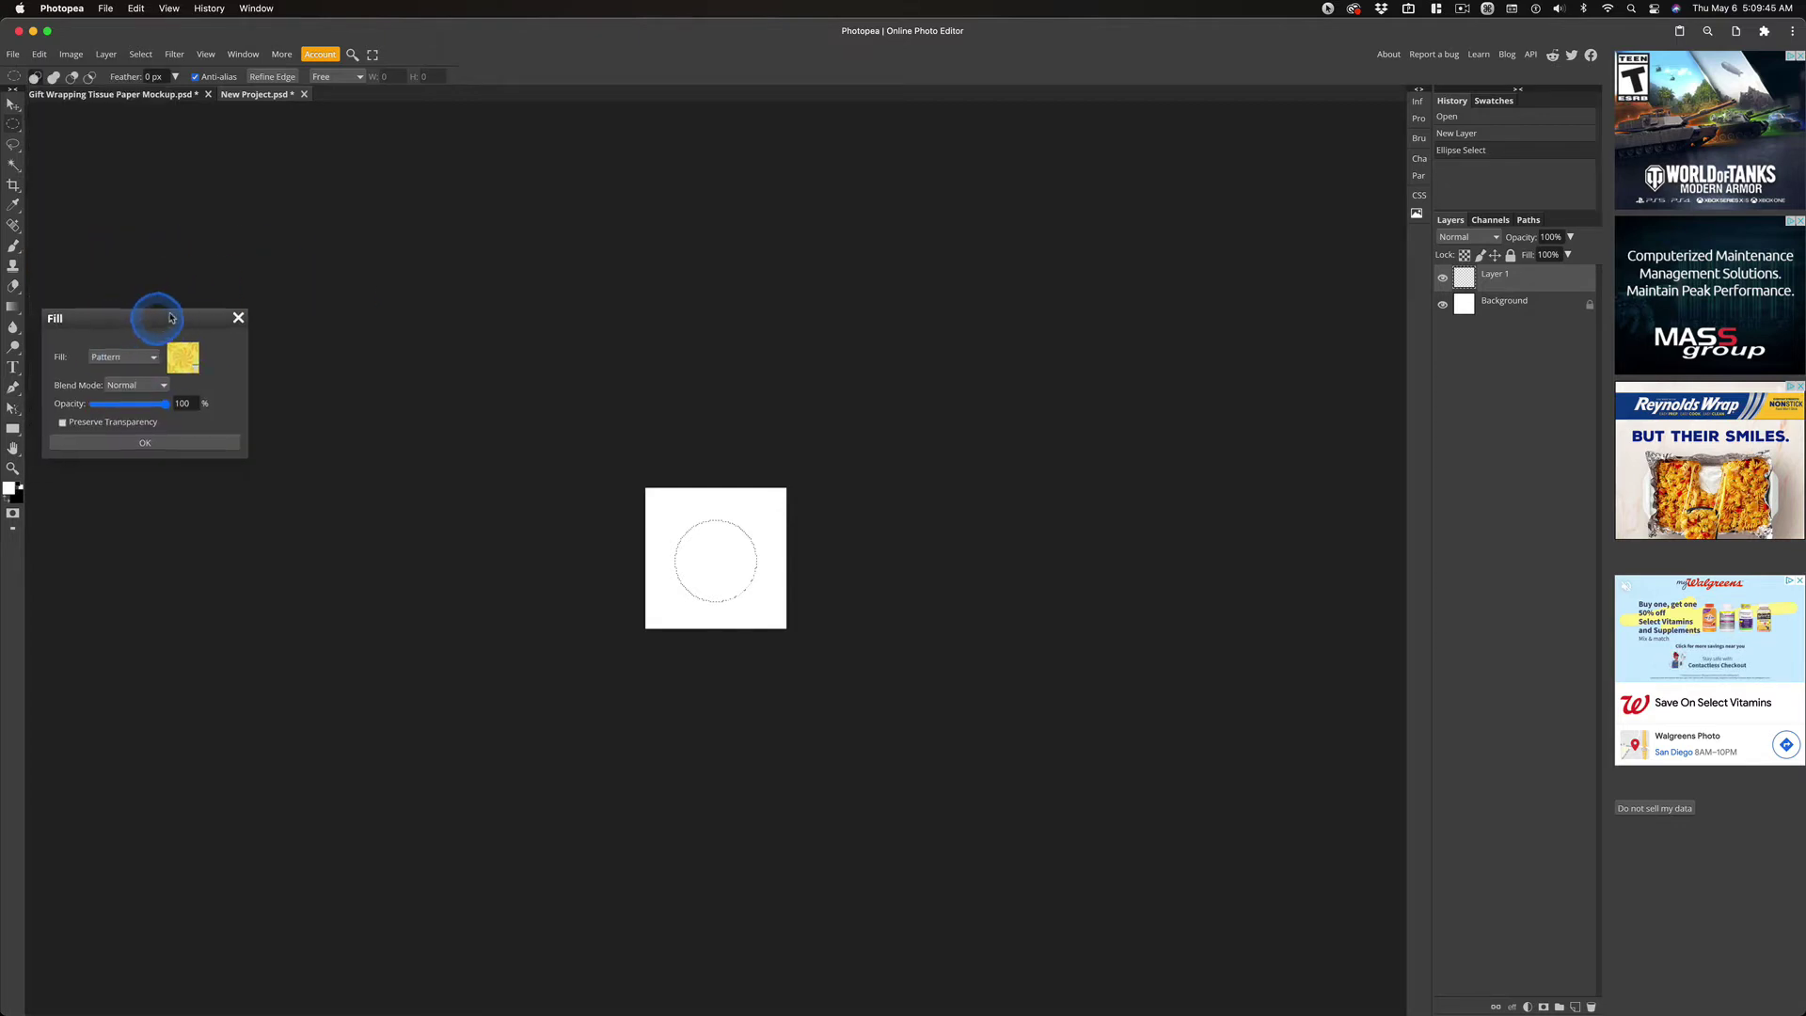
left_click_drag(155, 314, 262, 192)
left_click(229, 237)
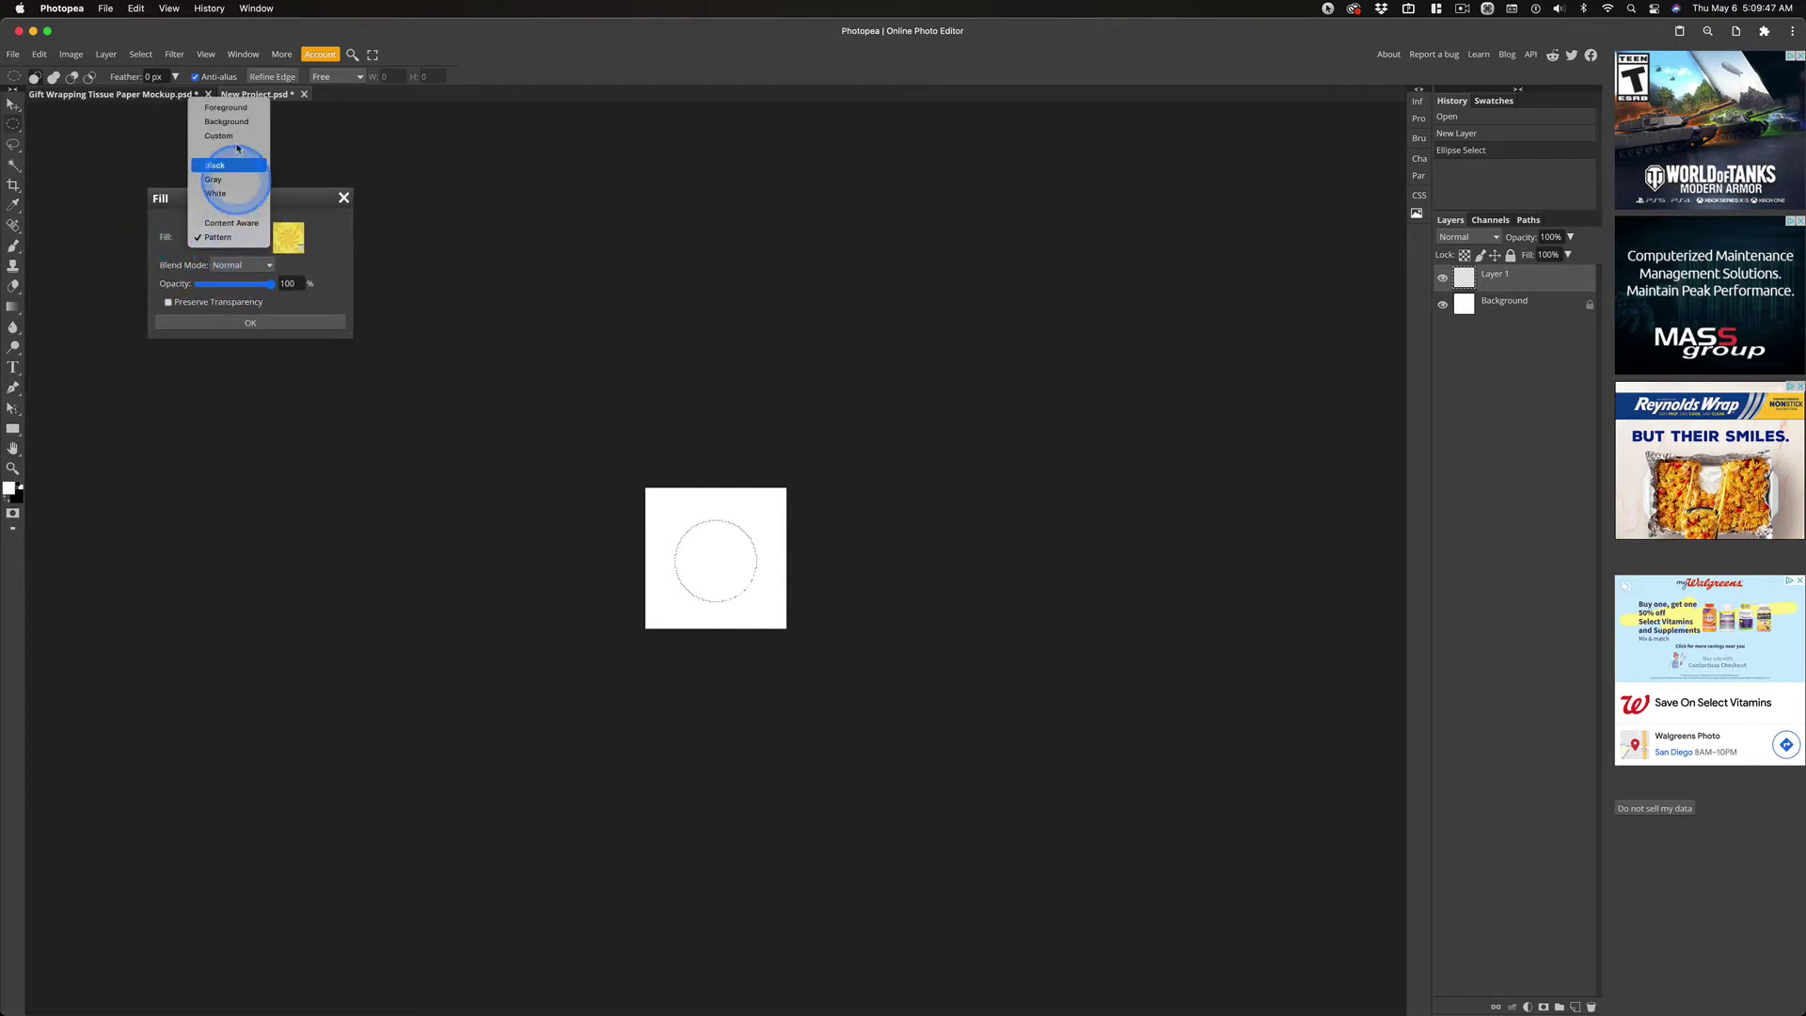
left_click(226, 111)
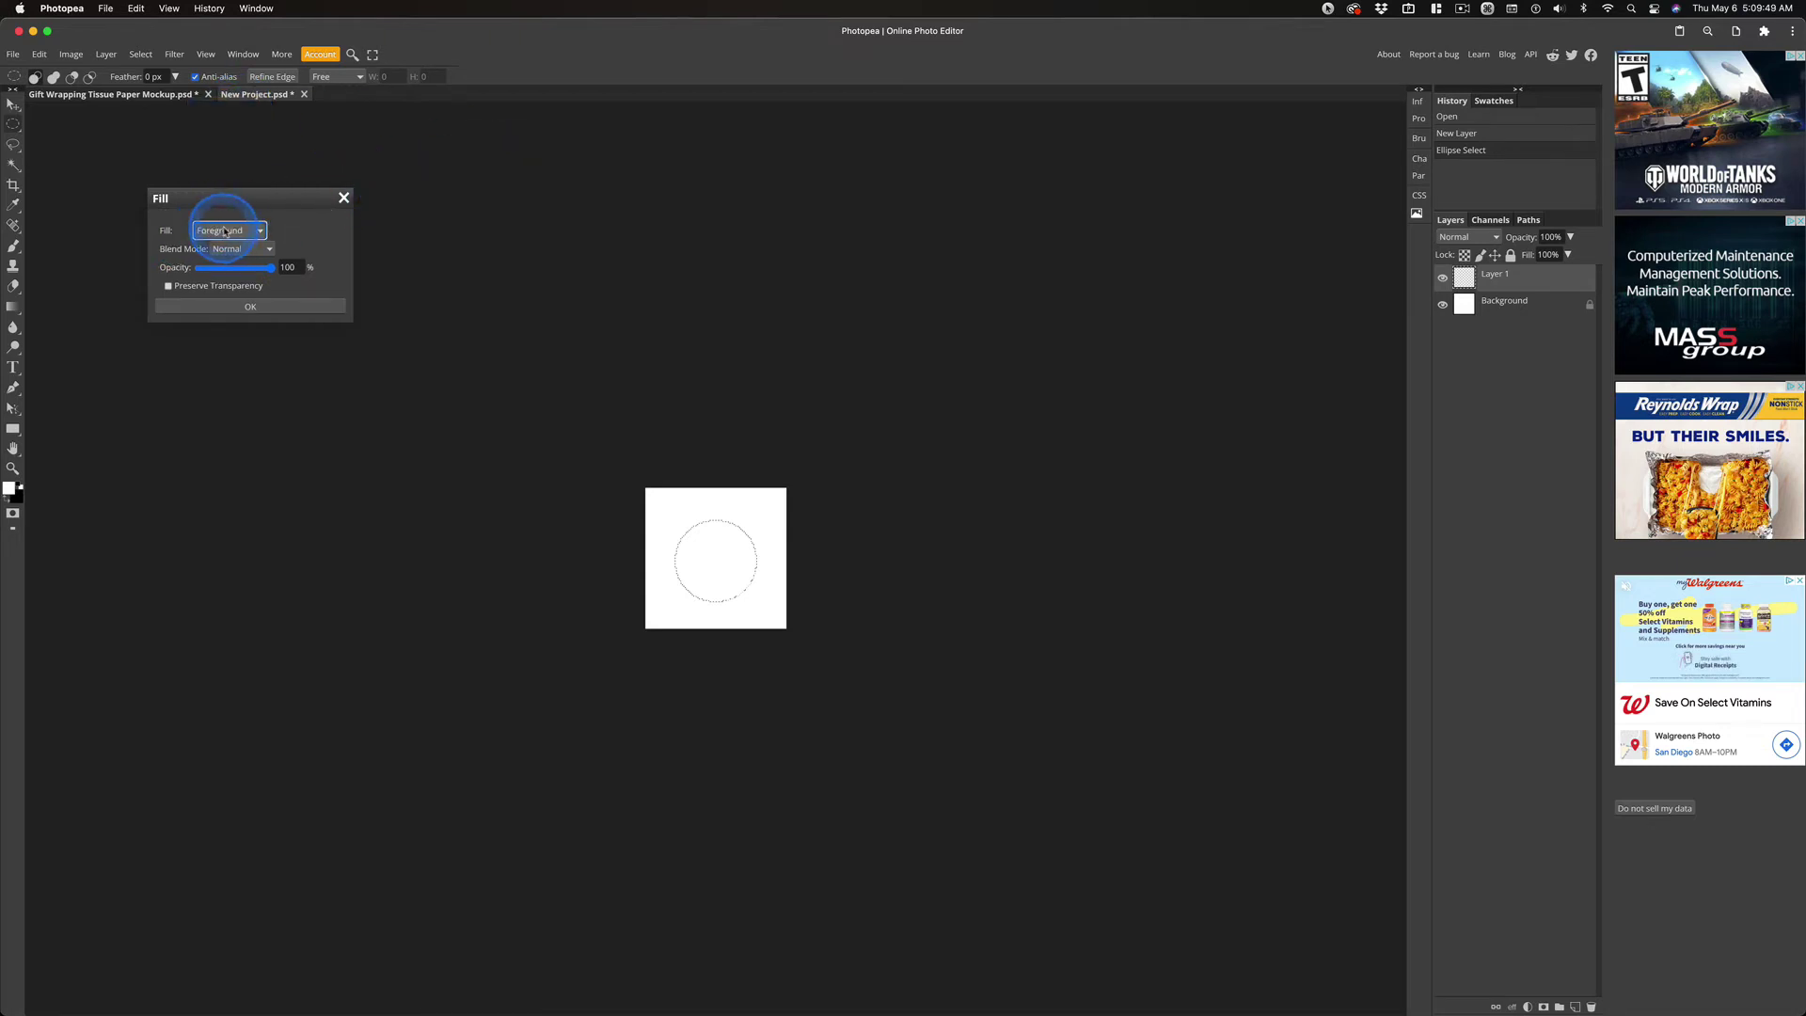
left_click(343, 198)
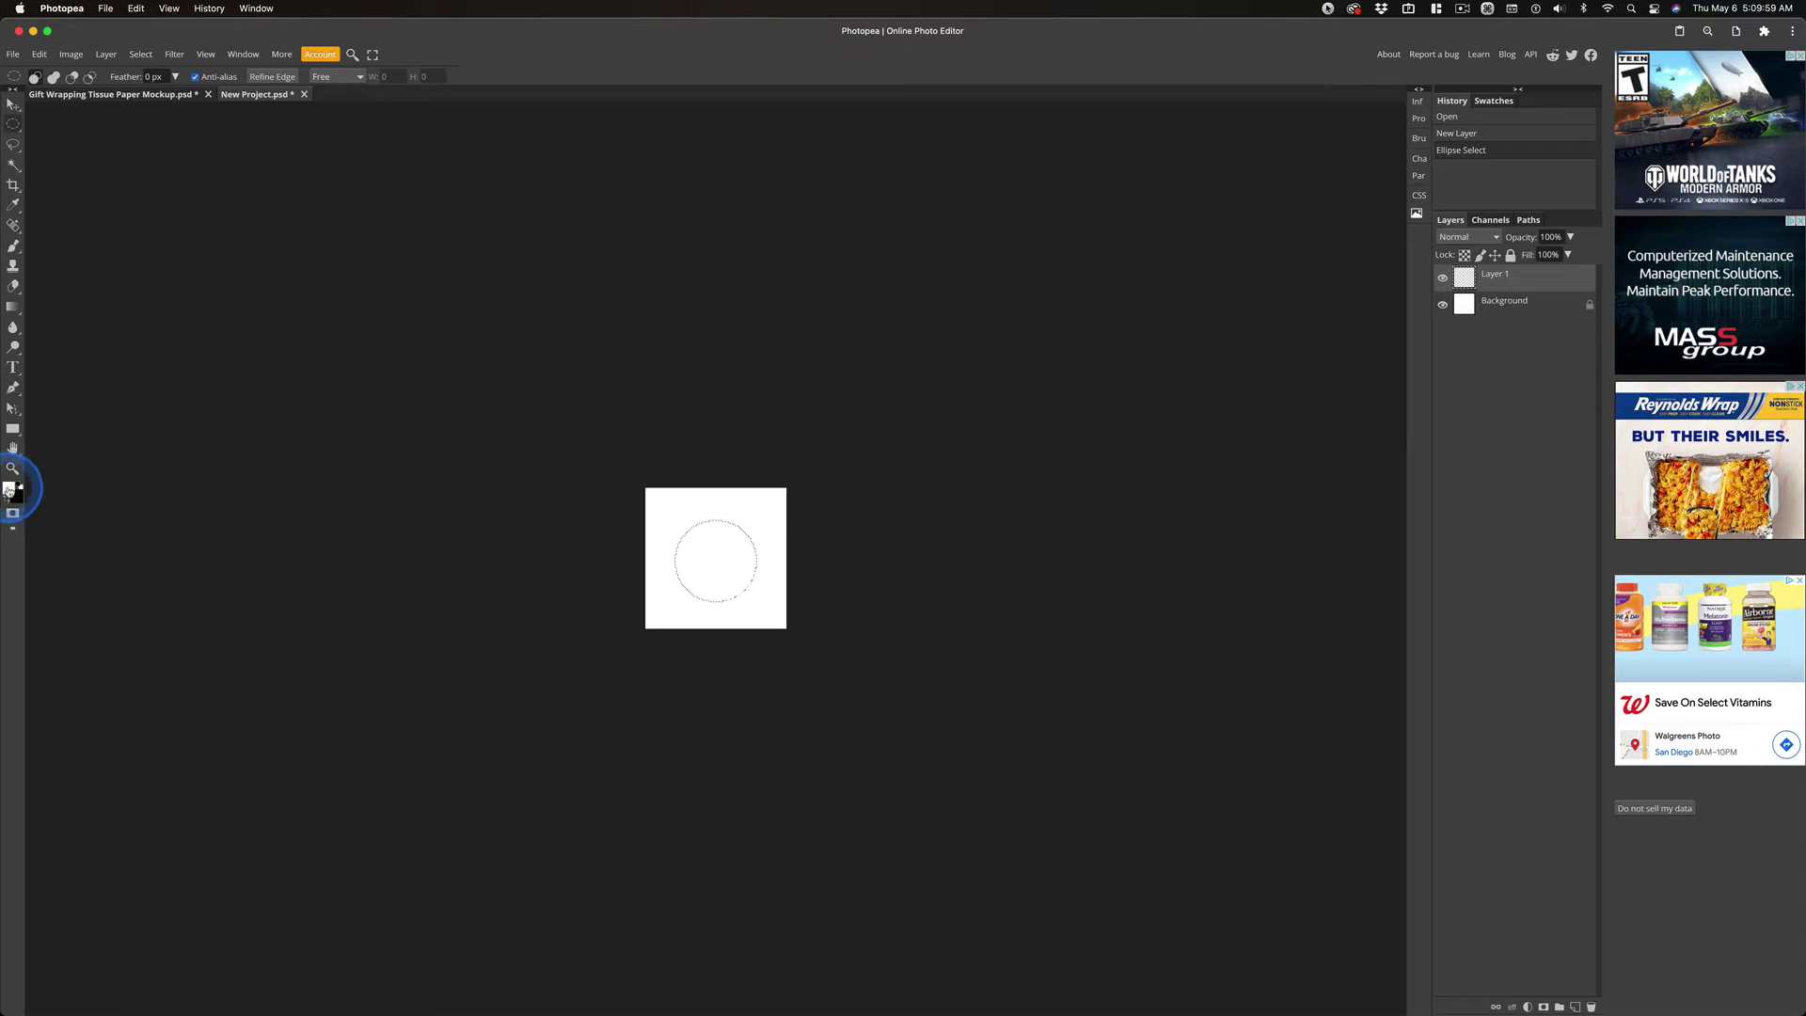
Try filling the circular selection with the black background colour and with the white foreground colour.
key("ctrl")
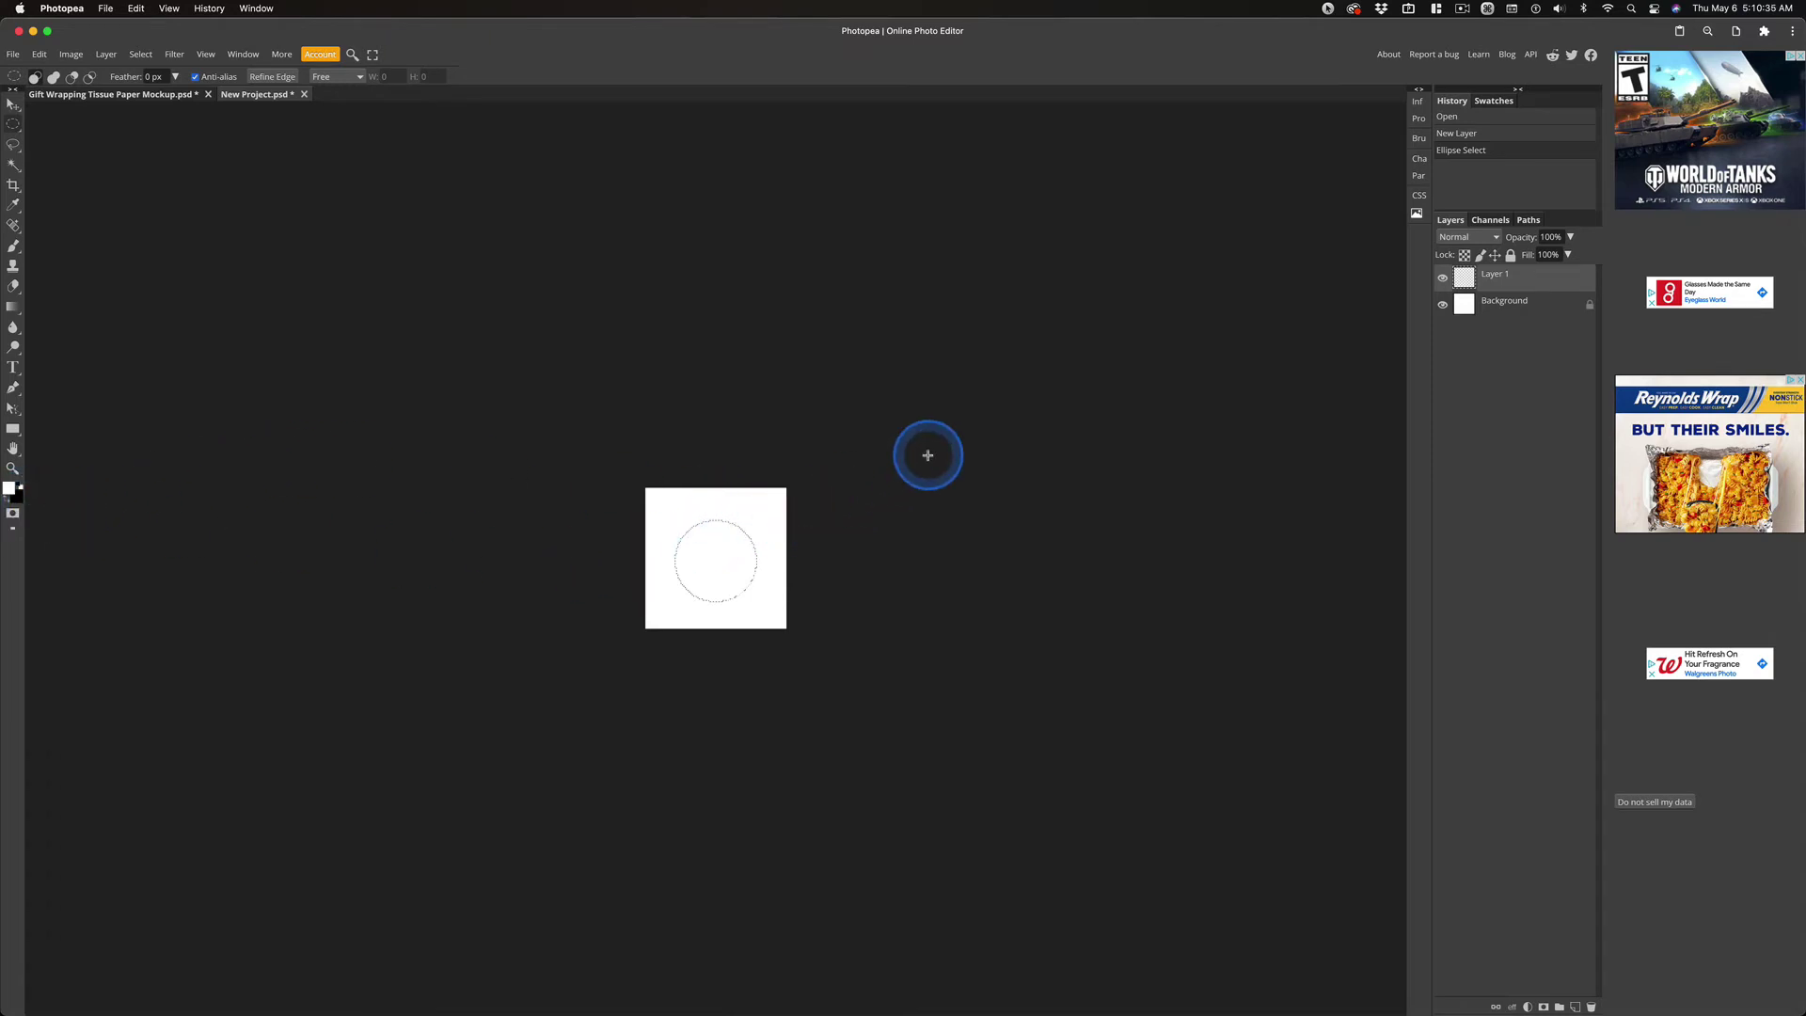
key("super+BackSpace")
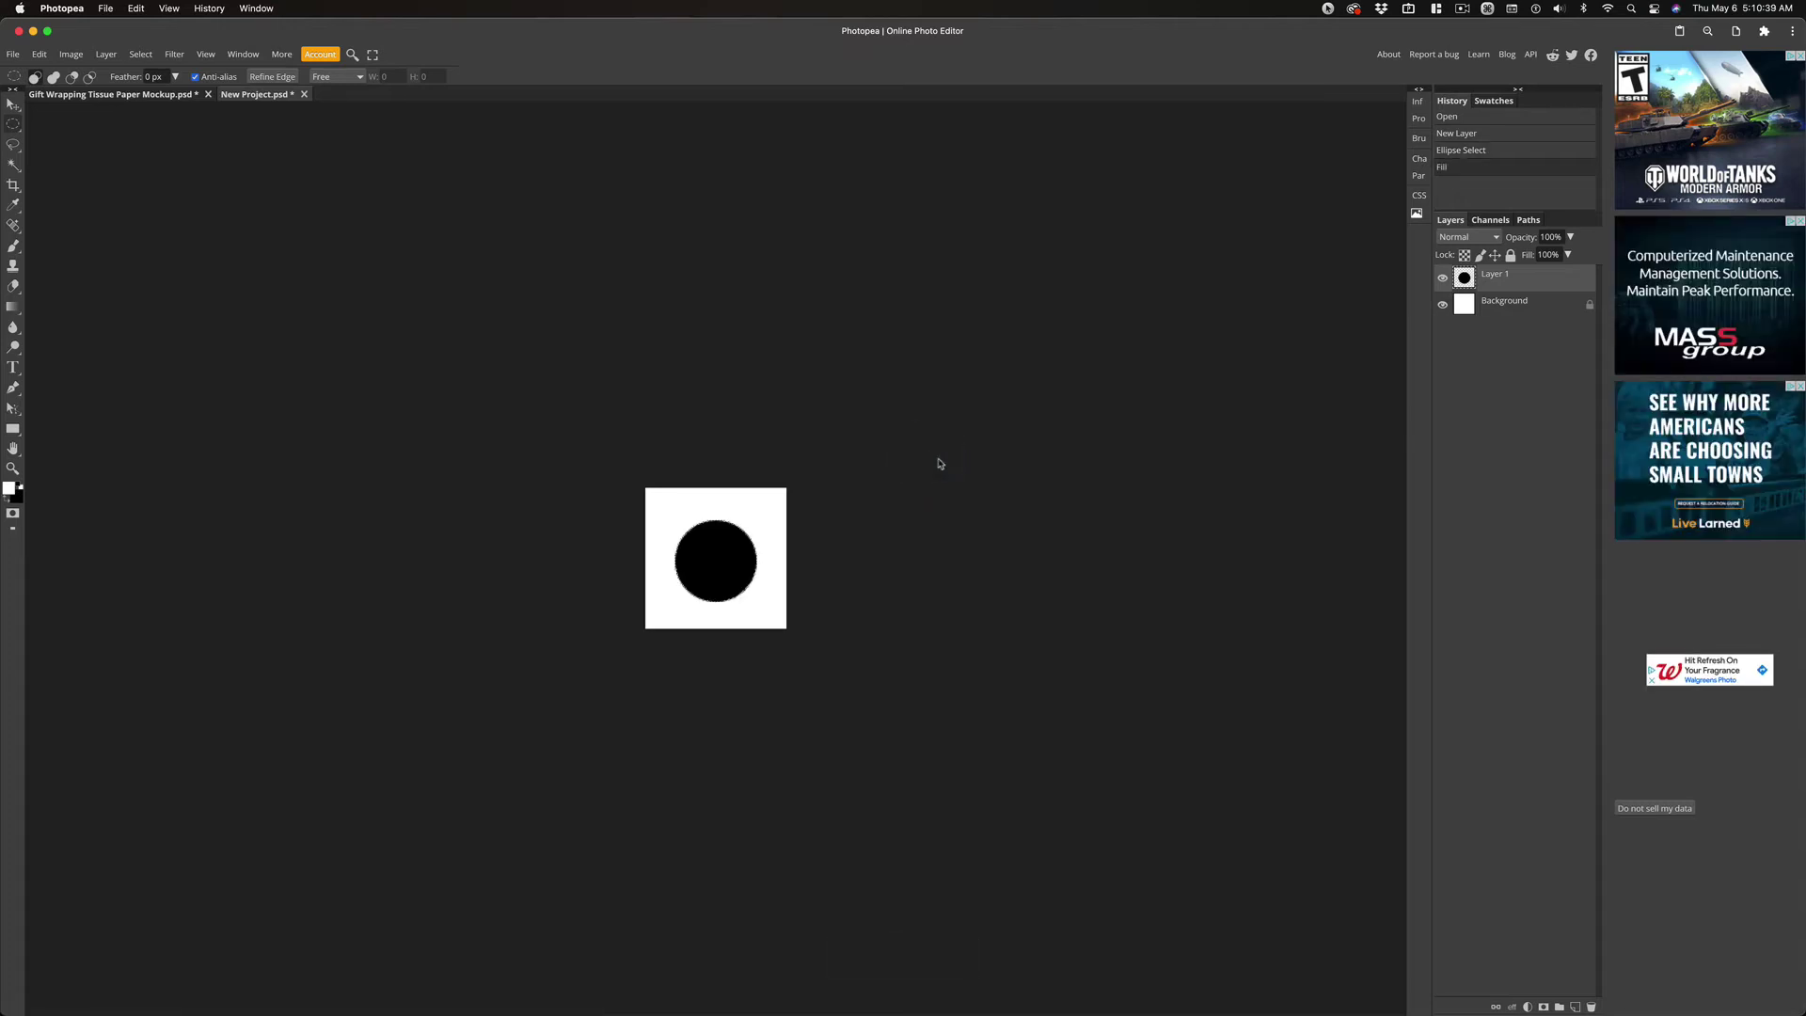
key("super+z")
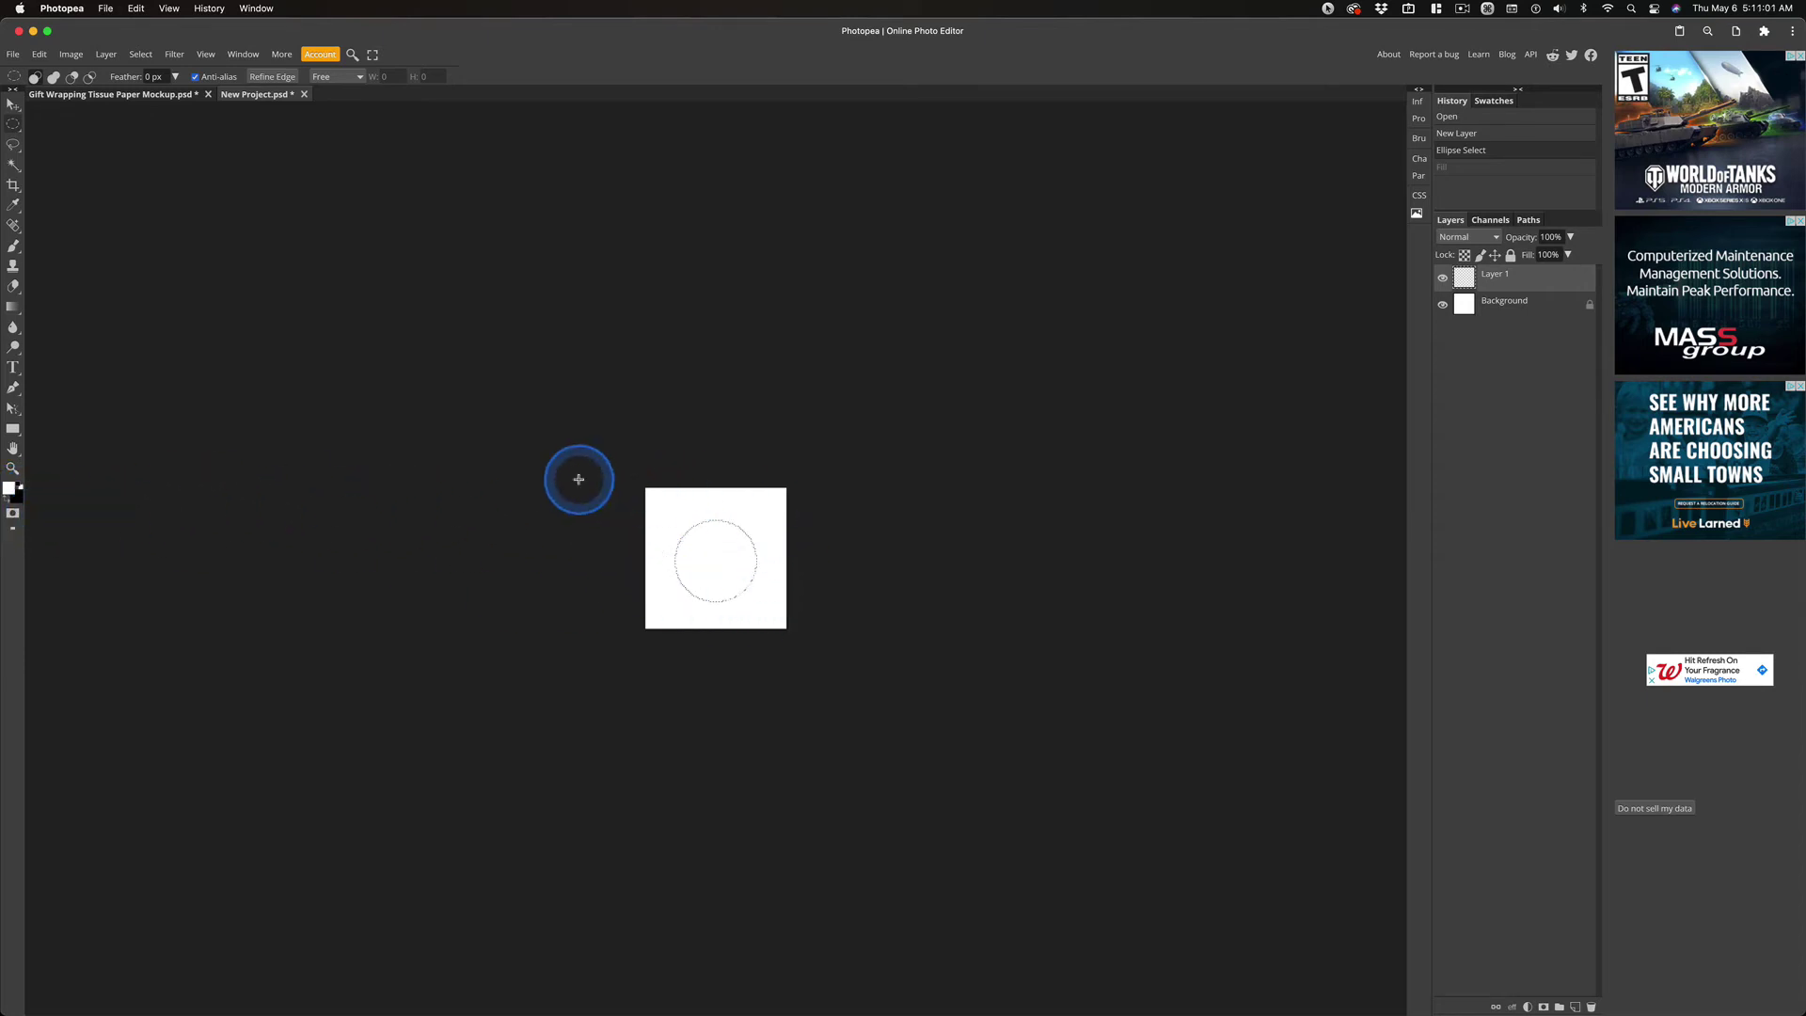
key("super")
key("super+BackSpace")
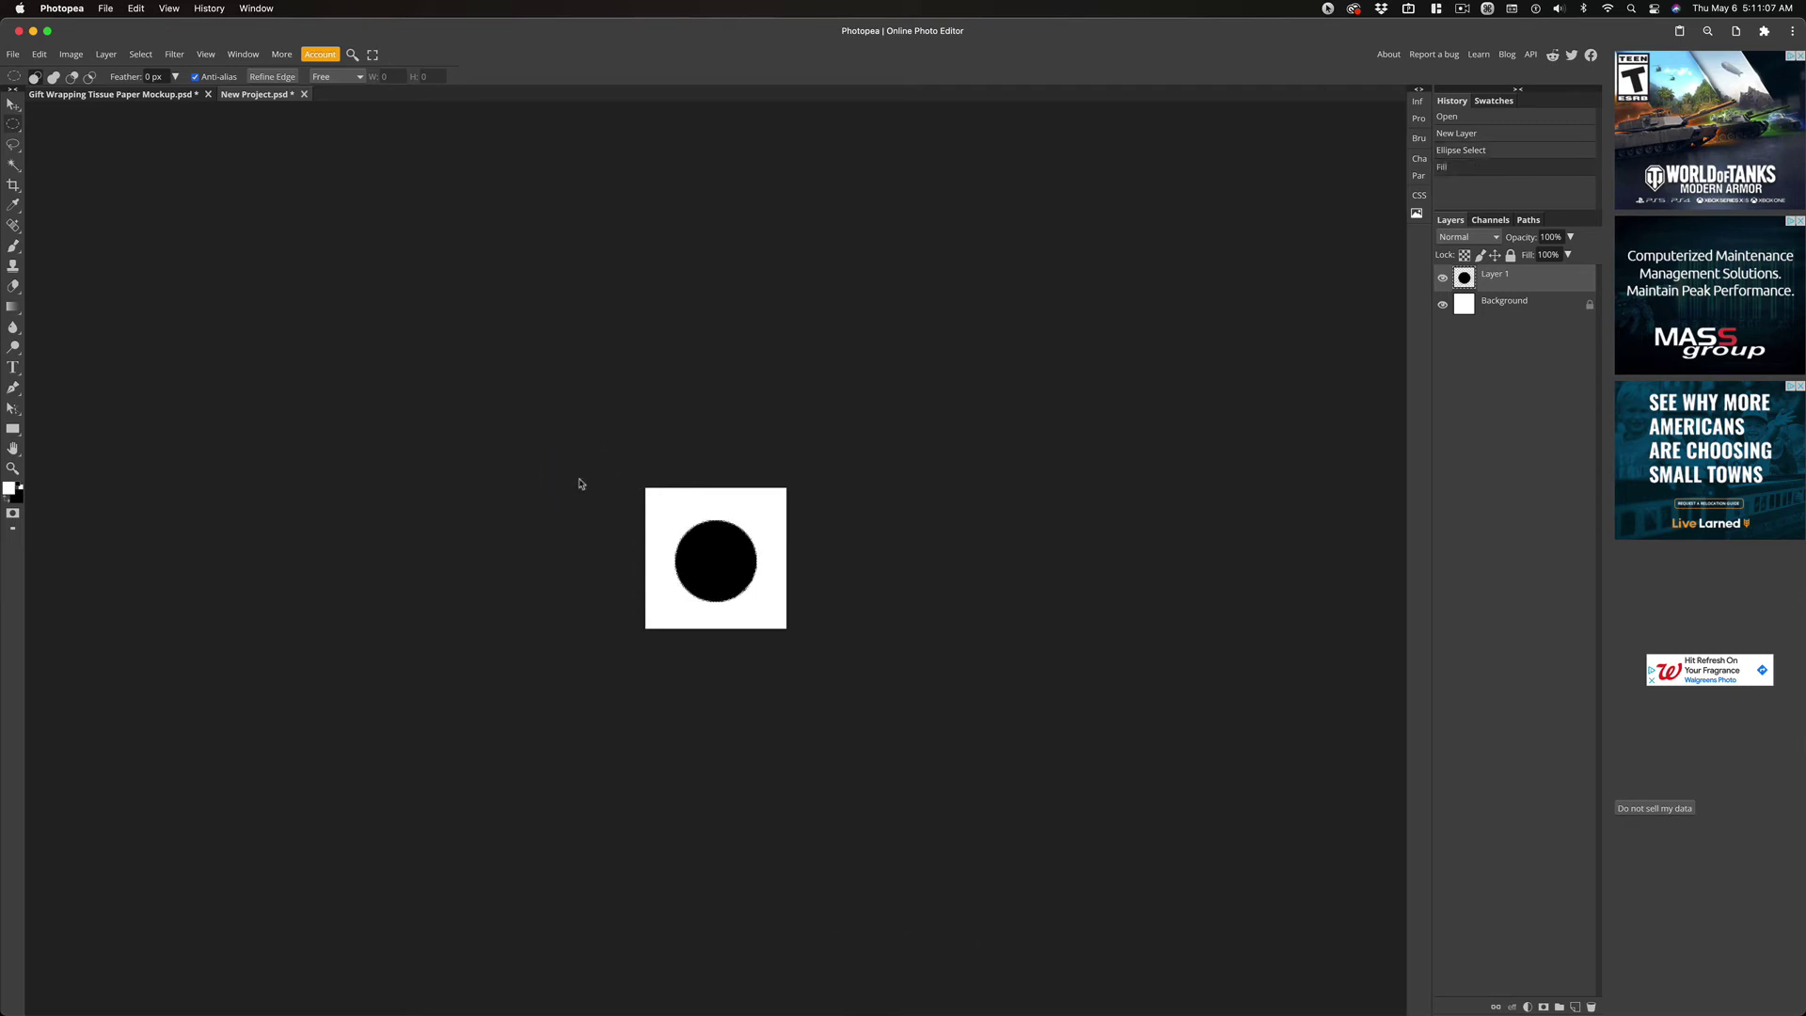
key("alt+BackSpace")
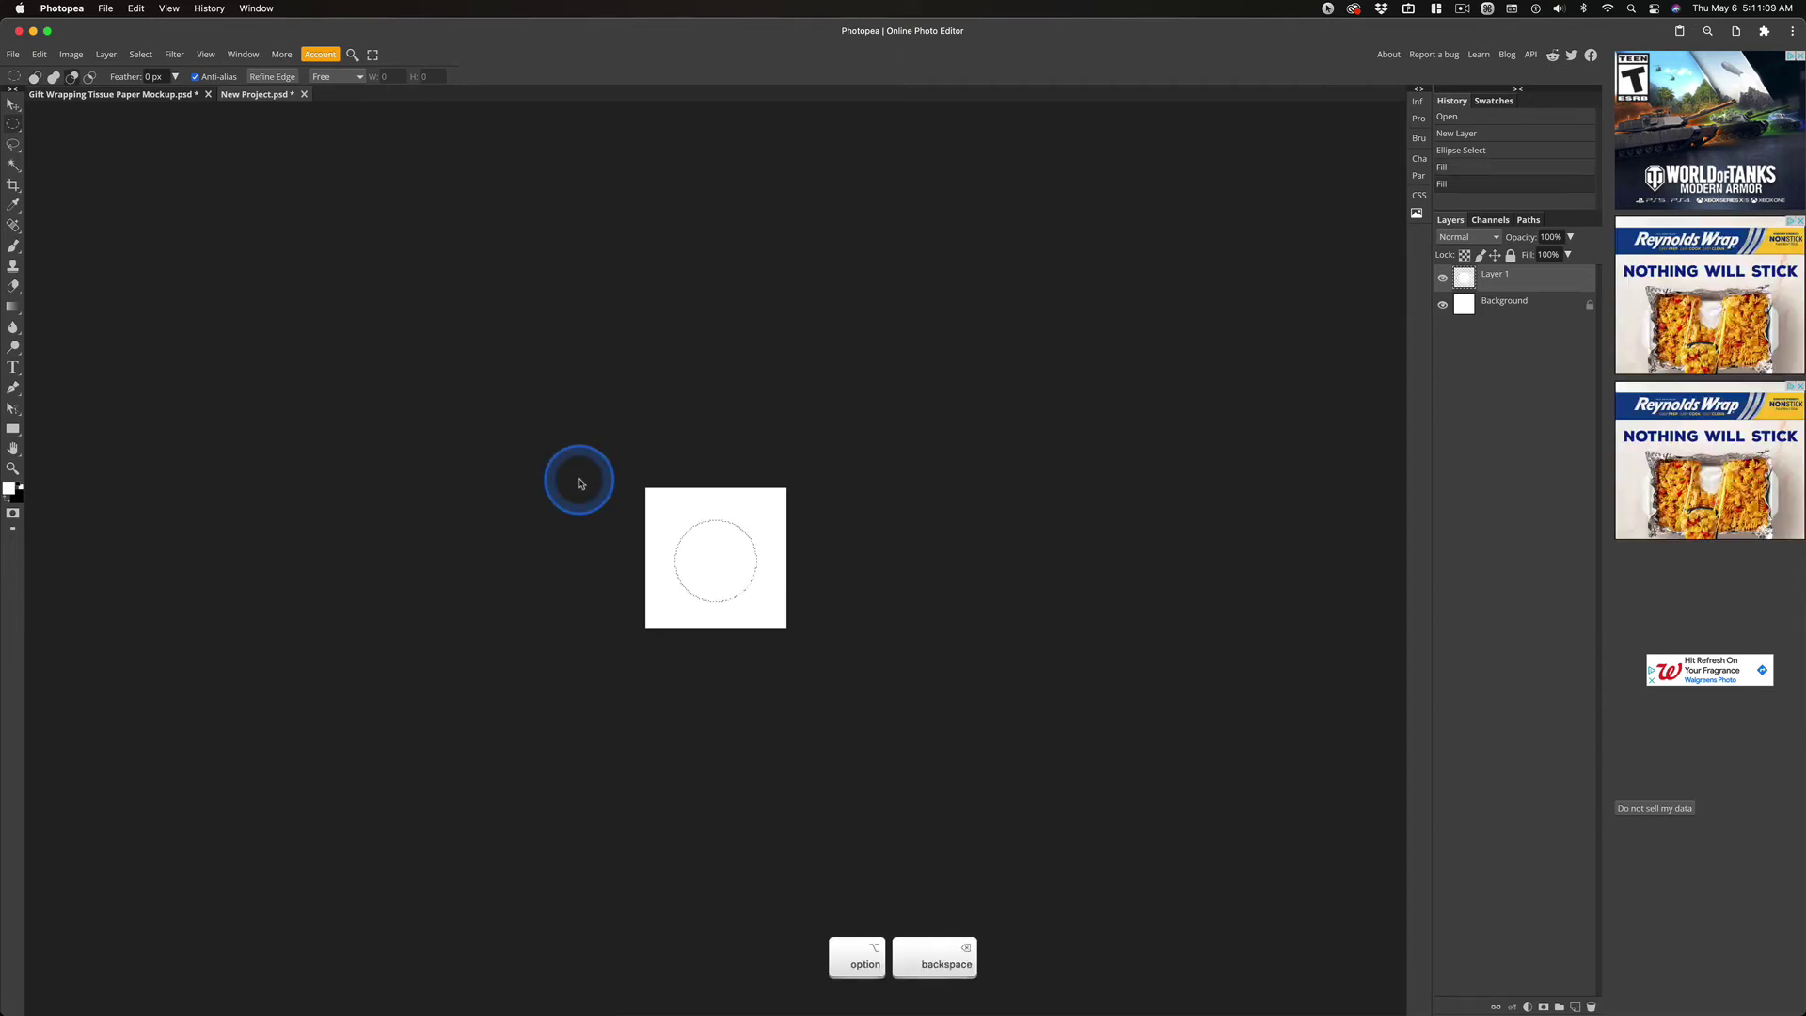
left_click(580, 483)
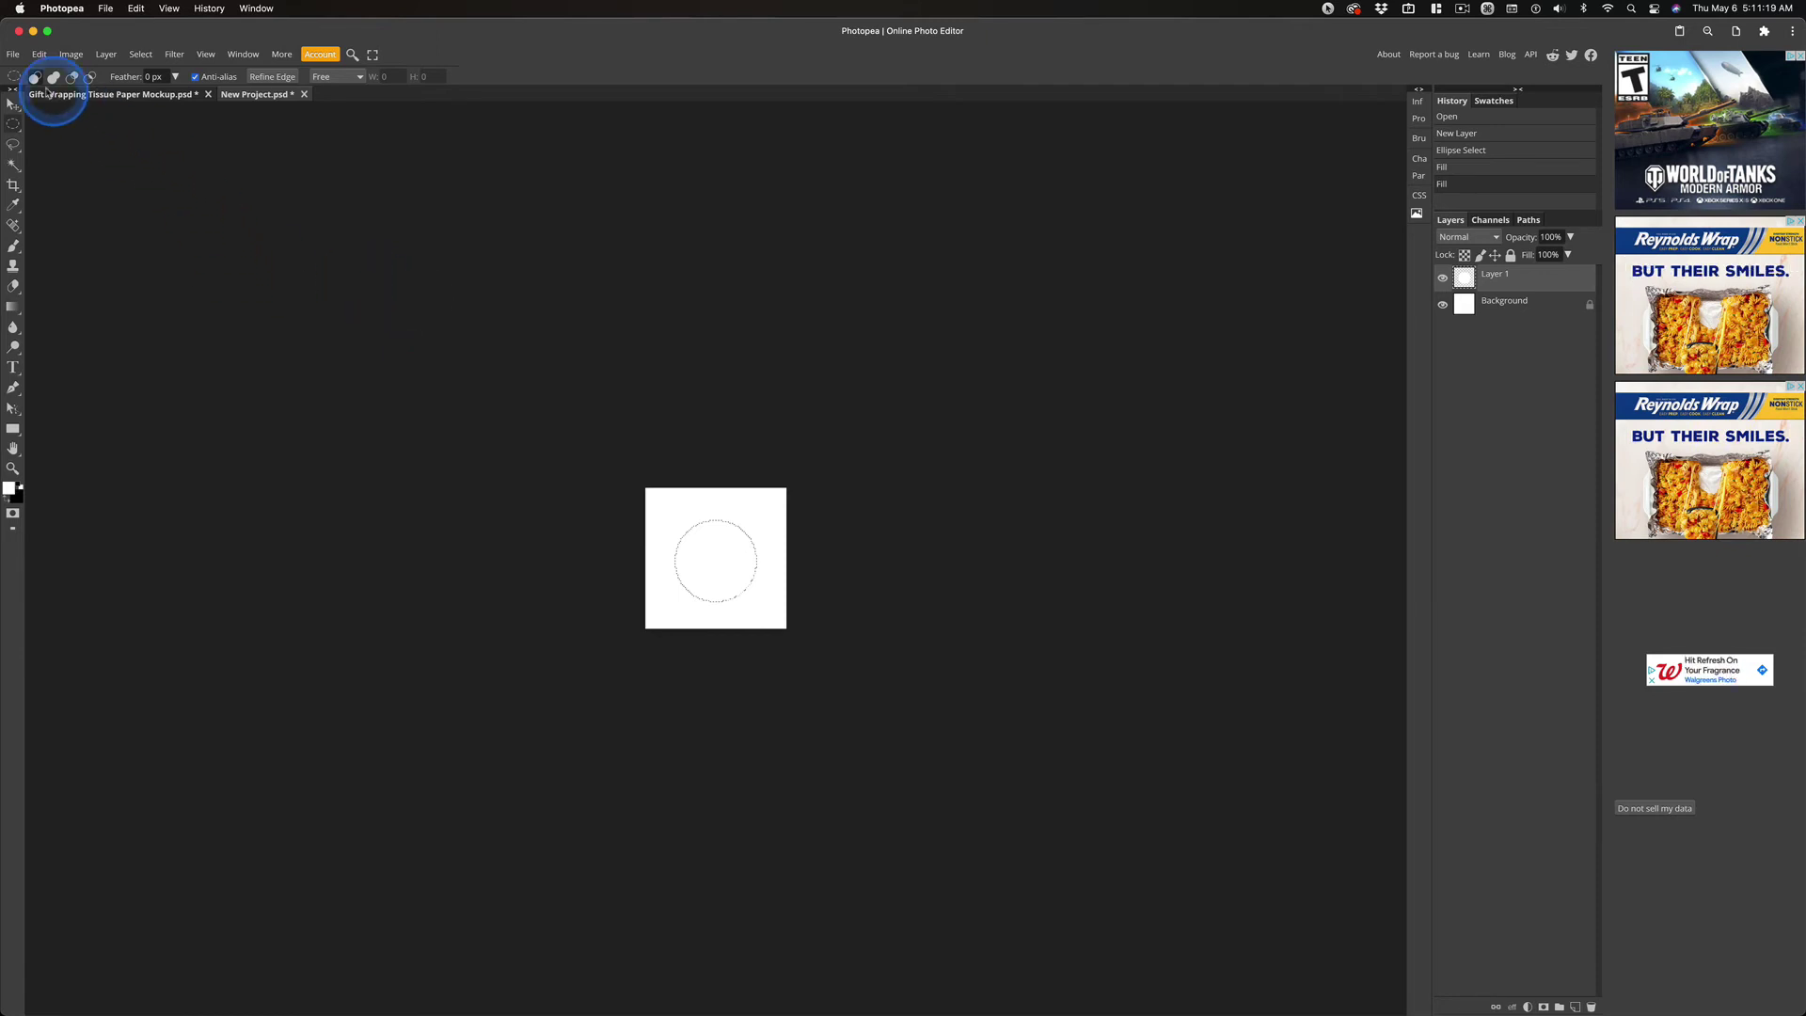
Fill the circular selection on Layer 1 with the Background colour and deselect it.
left_click(13, 54)
mouse_move(48, 58)
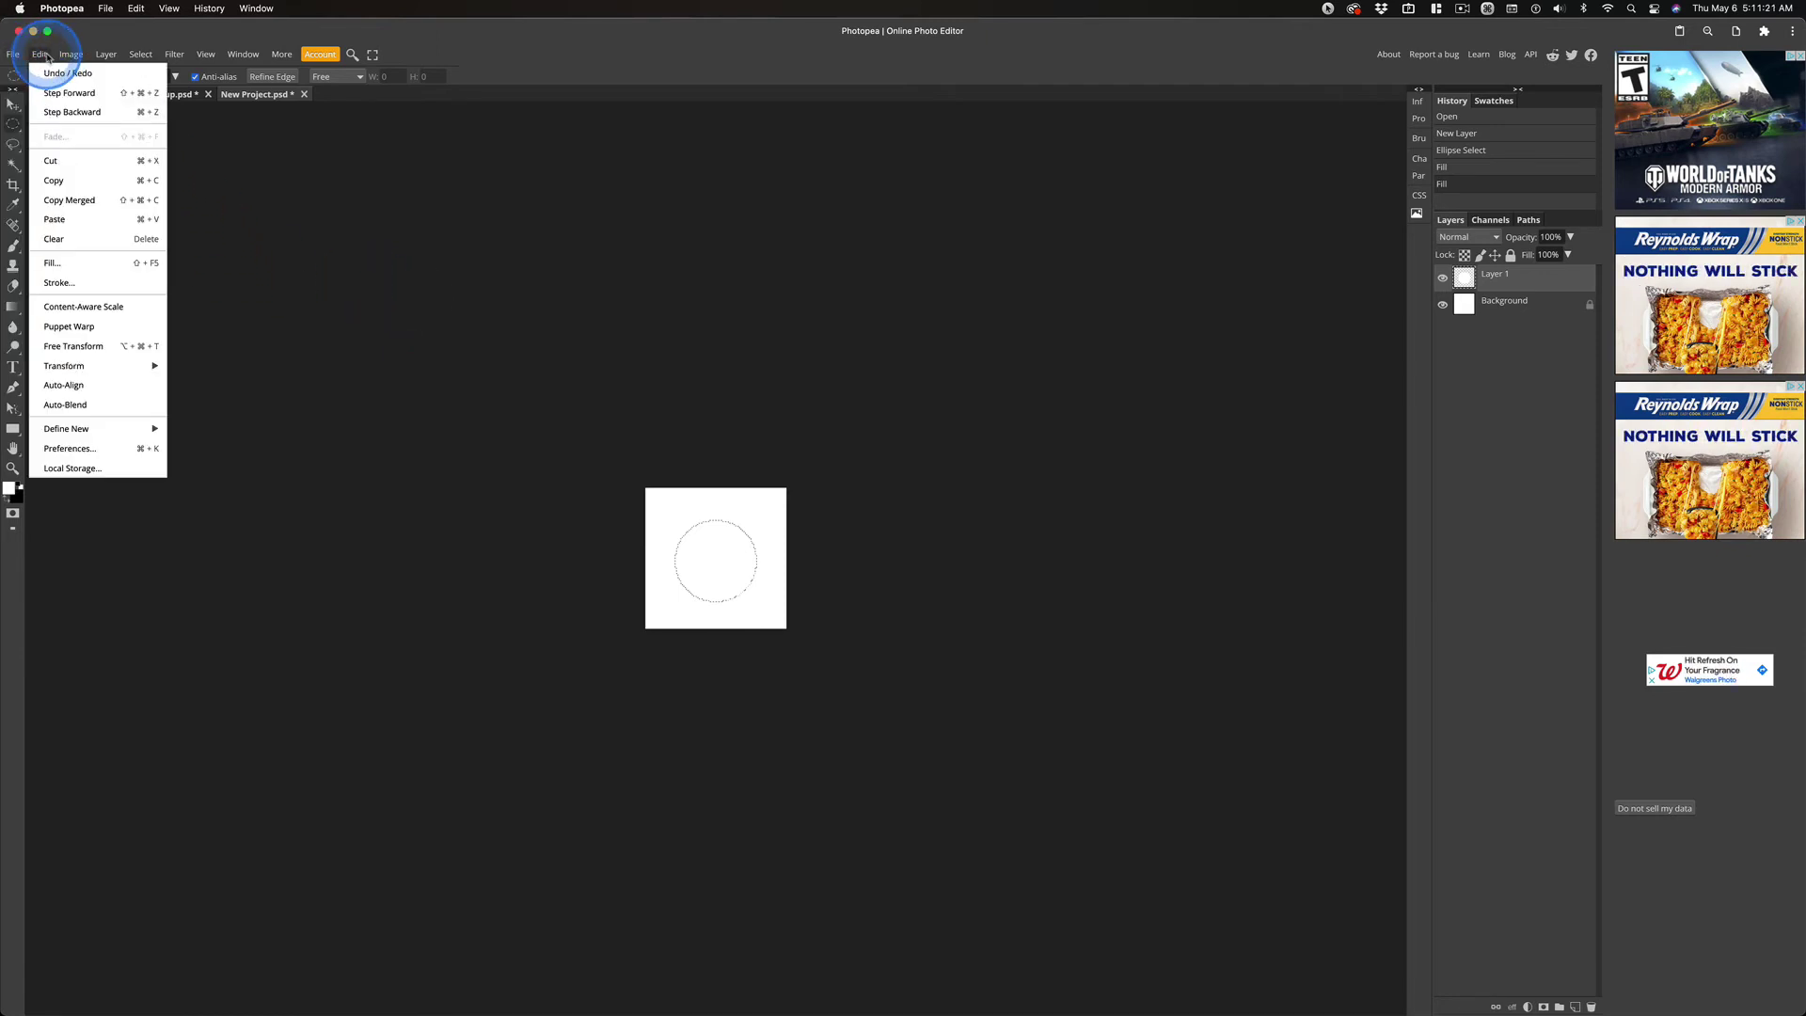
left_click(79, 262)
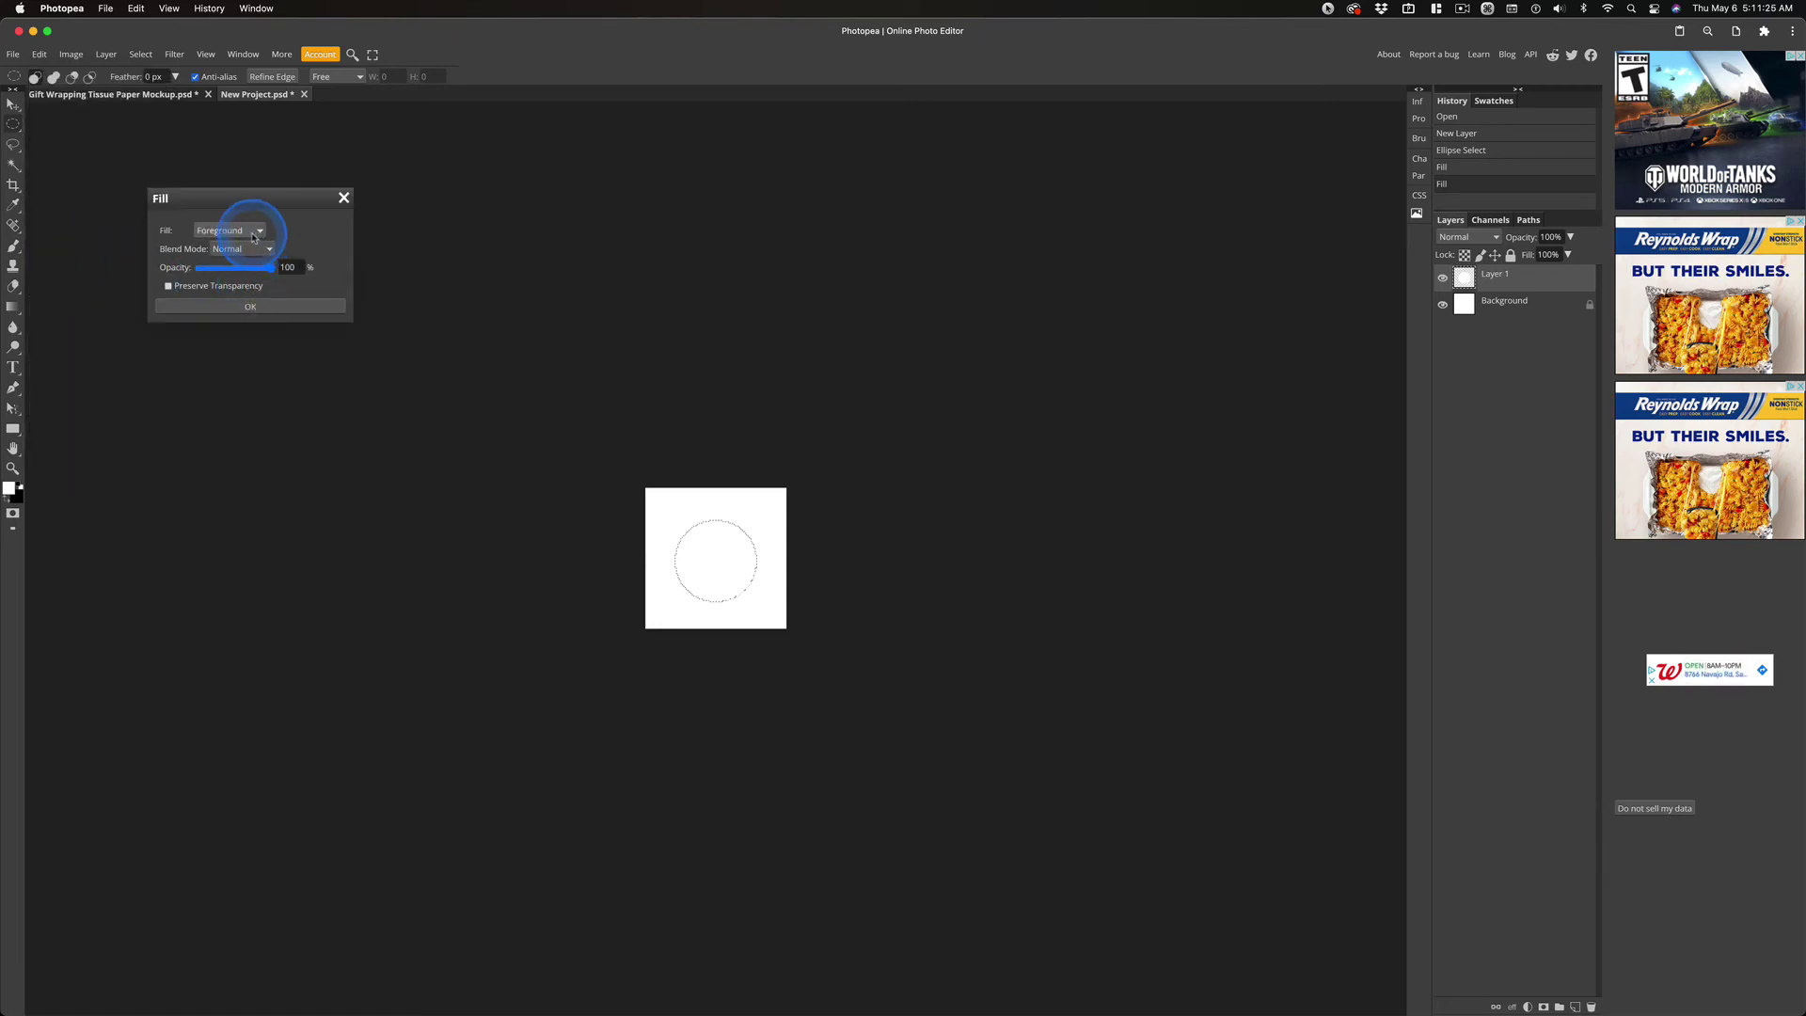
left_click(253, 237)
left_click(230, 249)
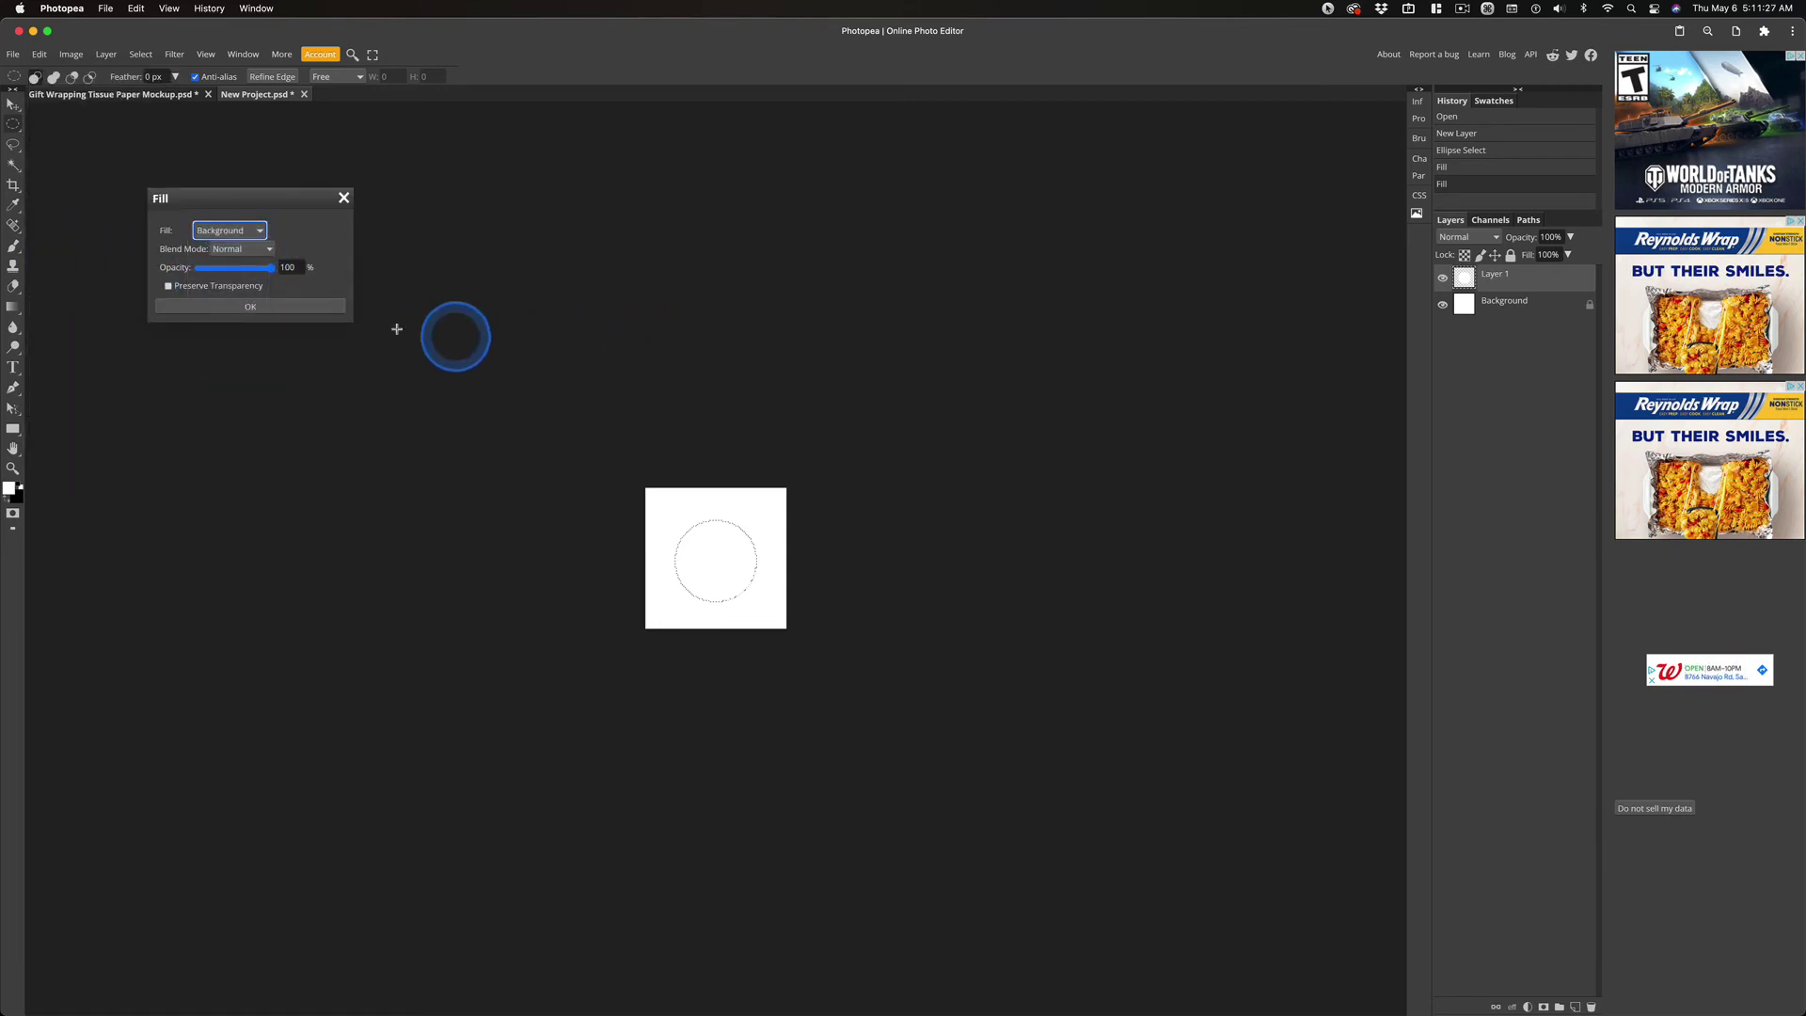
left_click(251, 306)
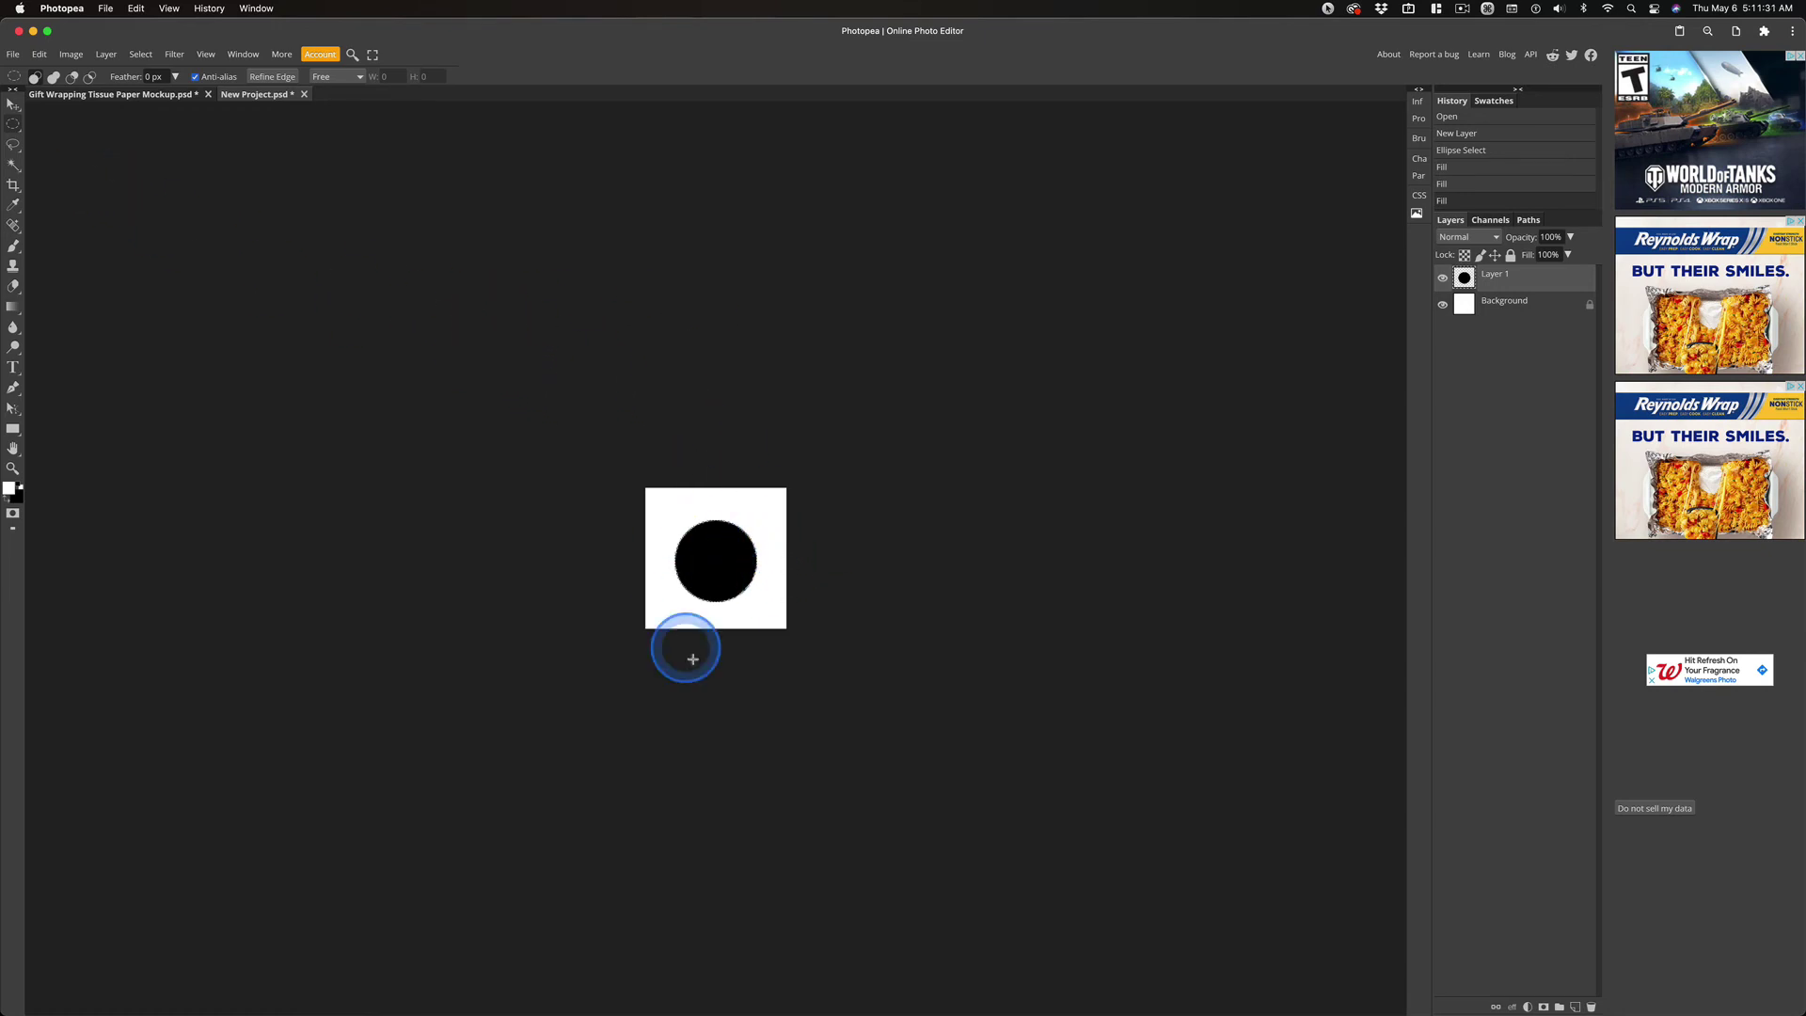
left_click(156, 56)
left_click(143, 89)
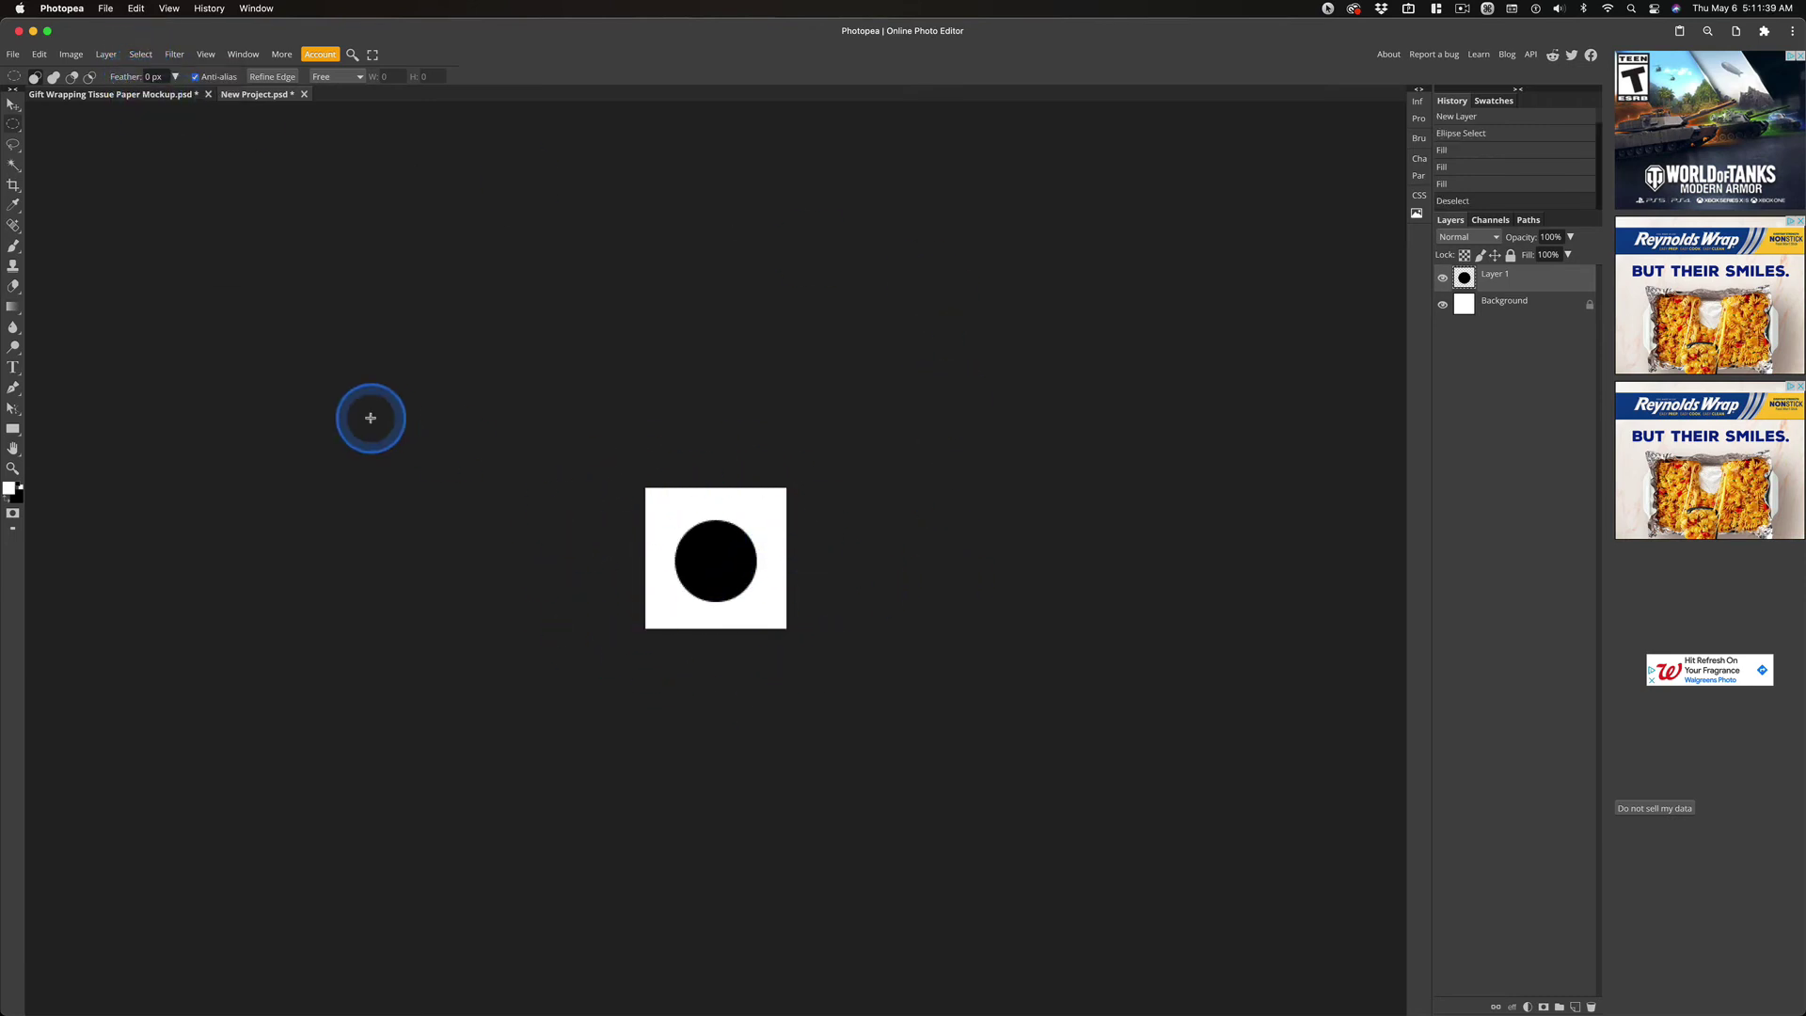
Define a new pattern from the black dot on the white canvas.
left_click(39, 54)
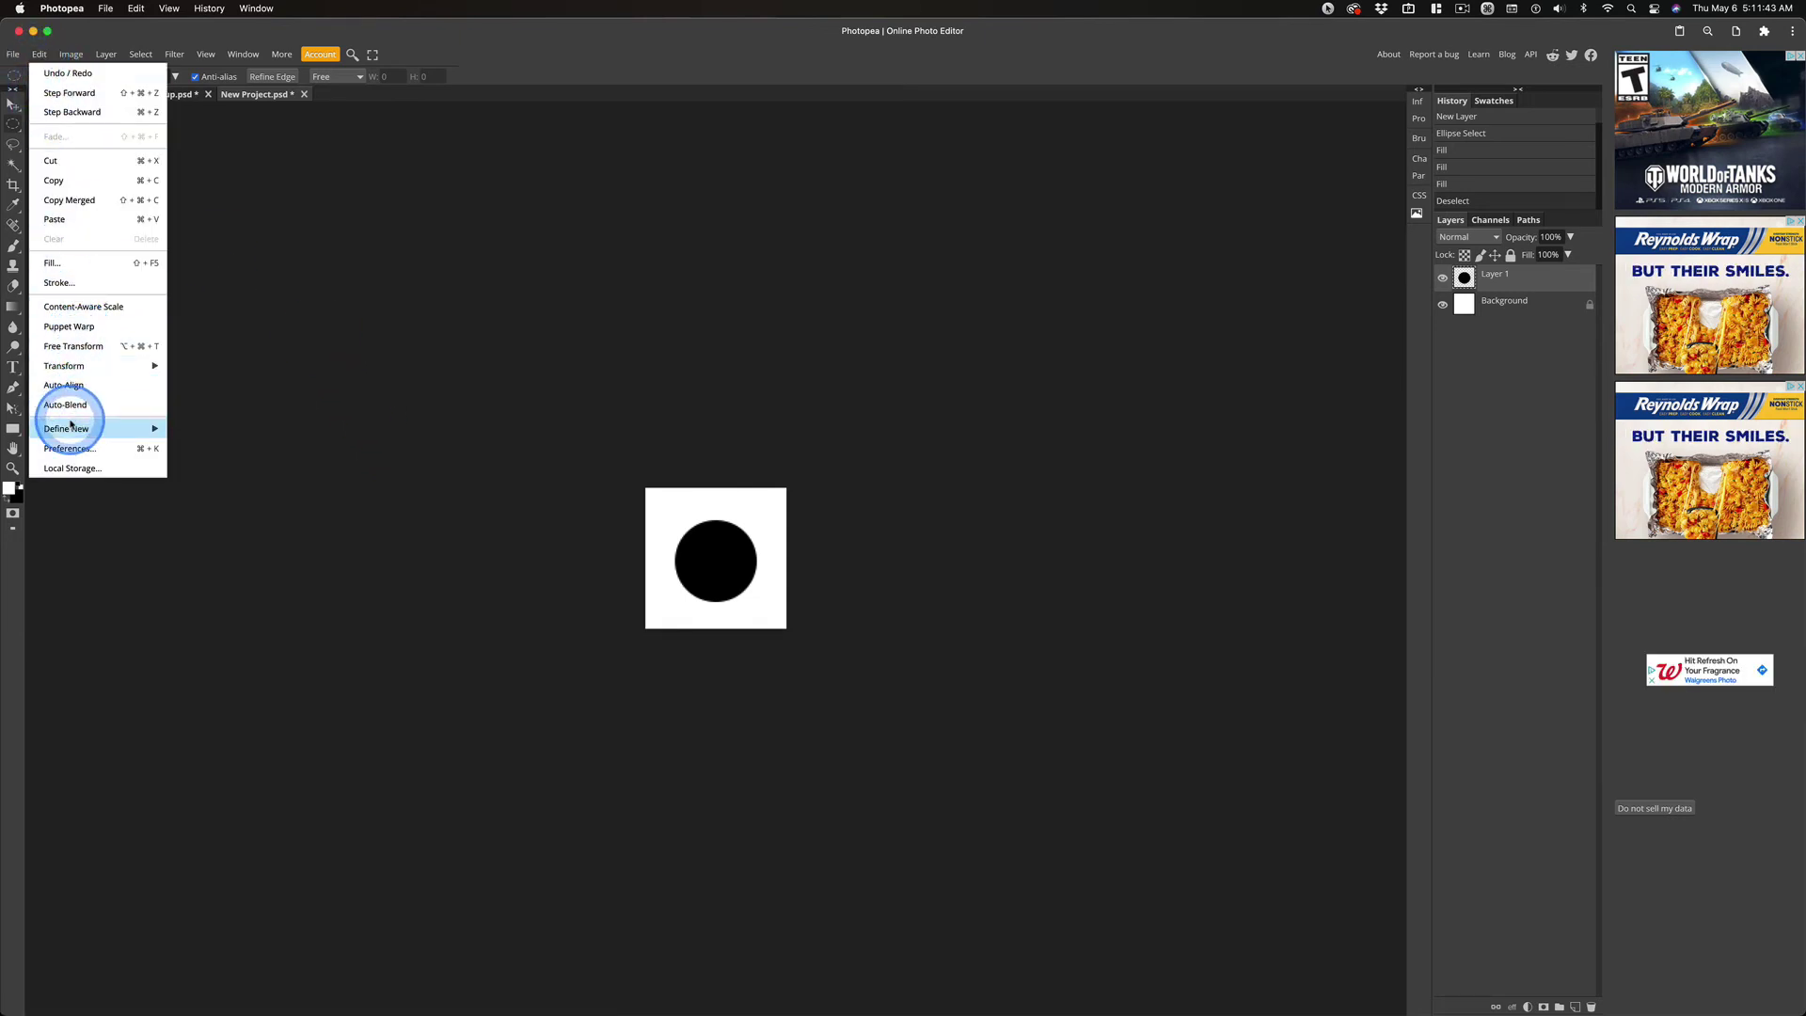
mouse_move(74, 430)
key("ctrl")
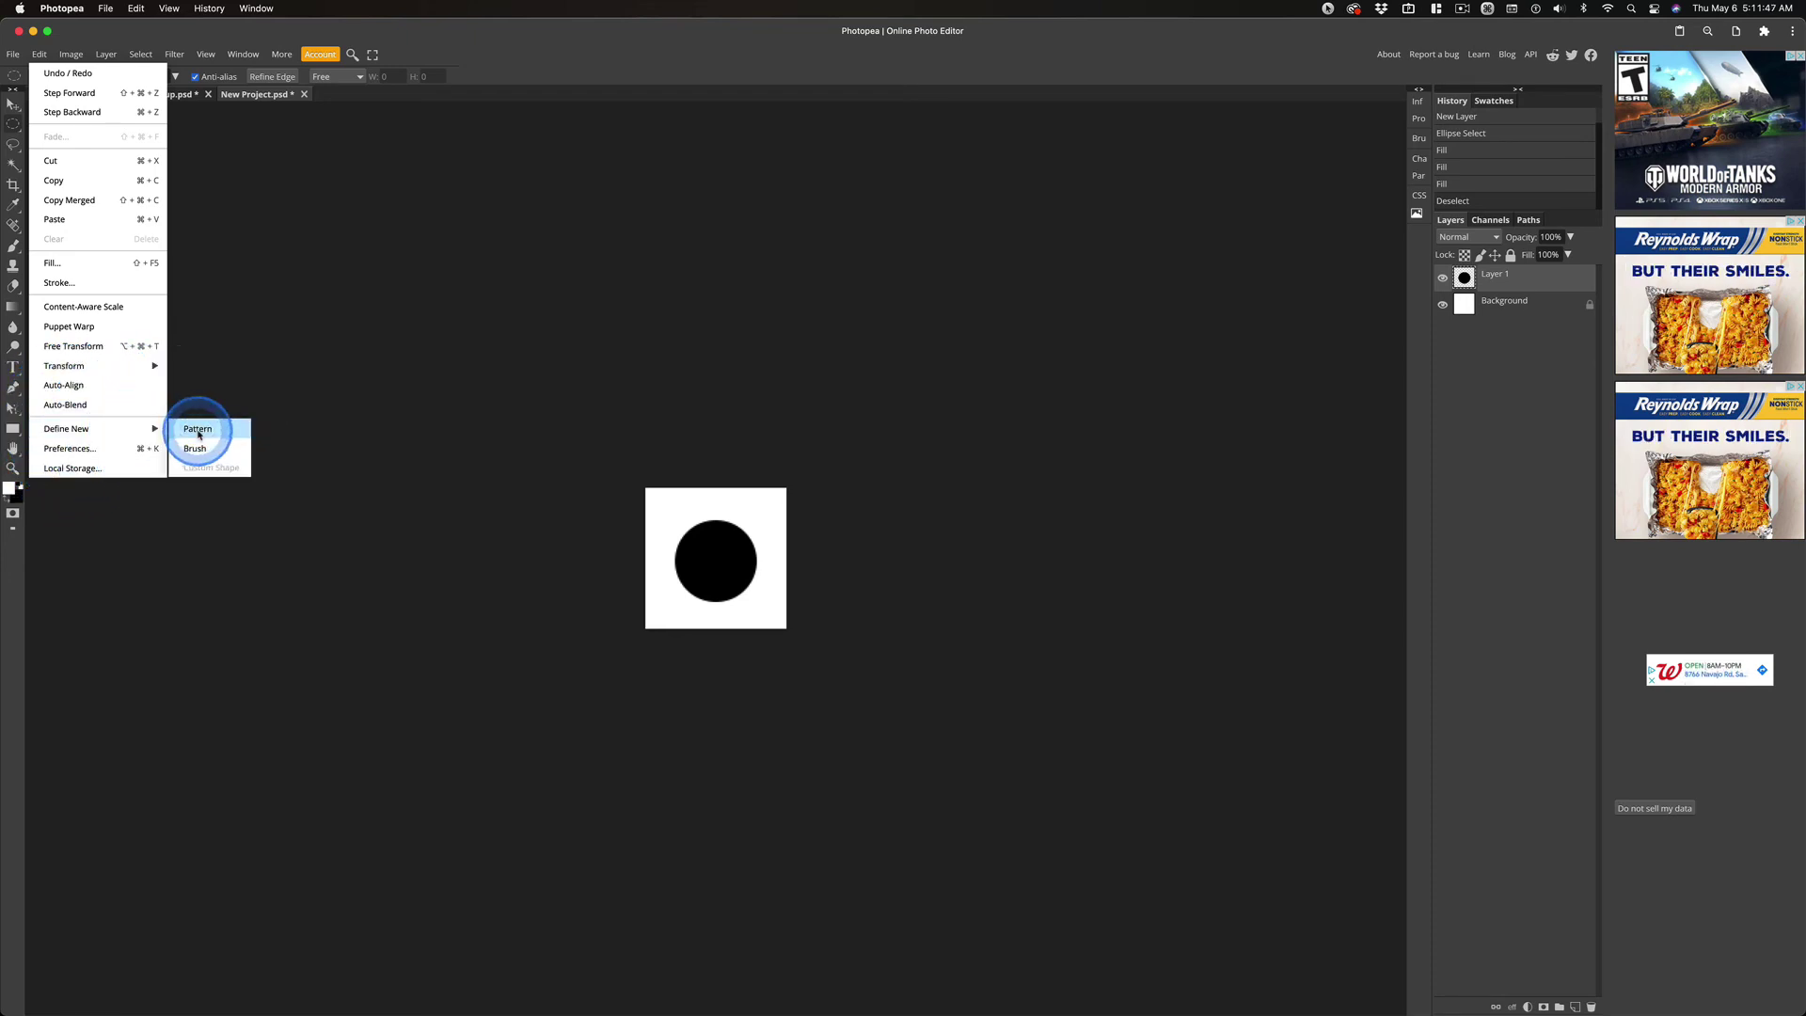
left_click(192, 429)
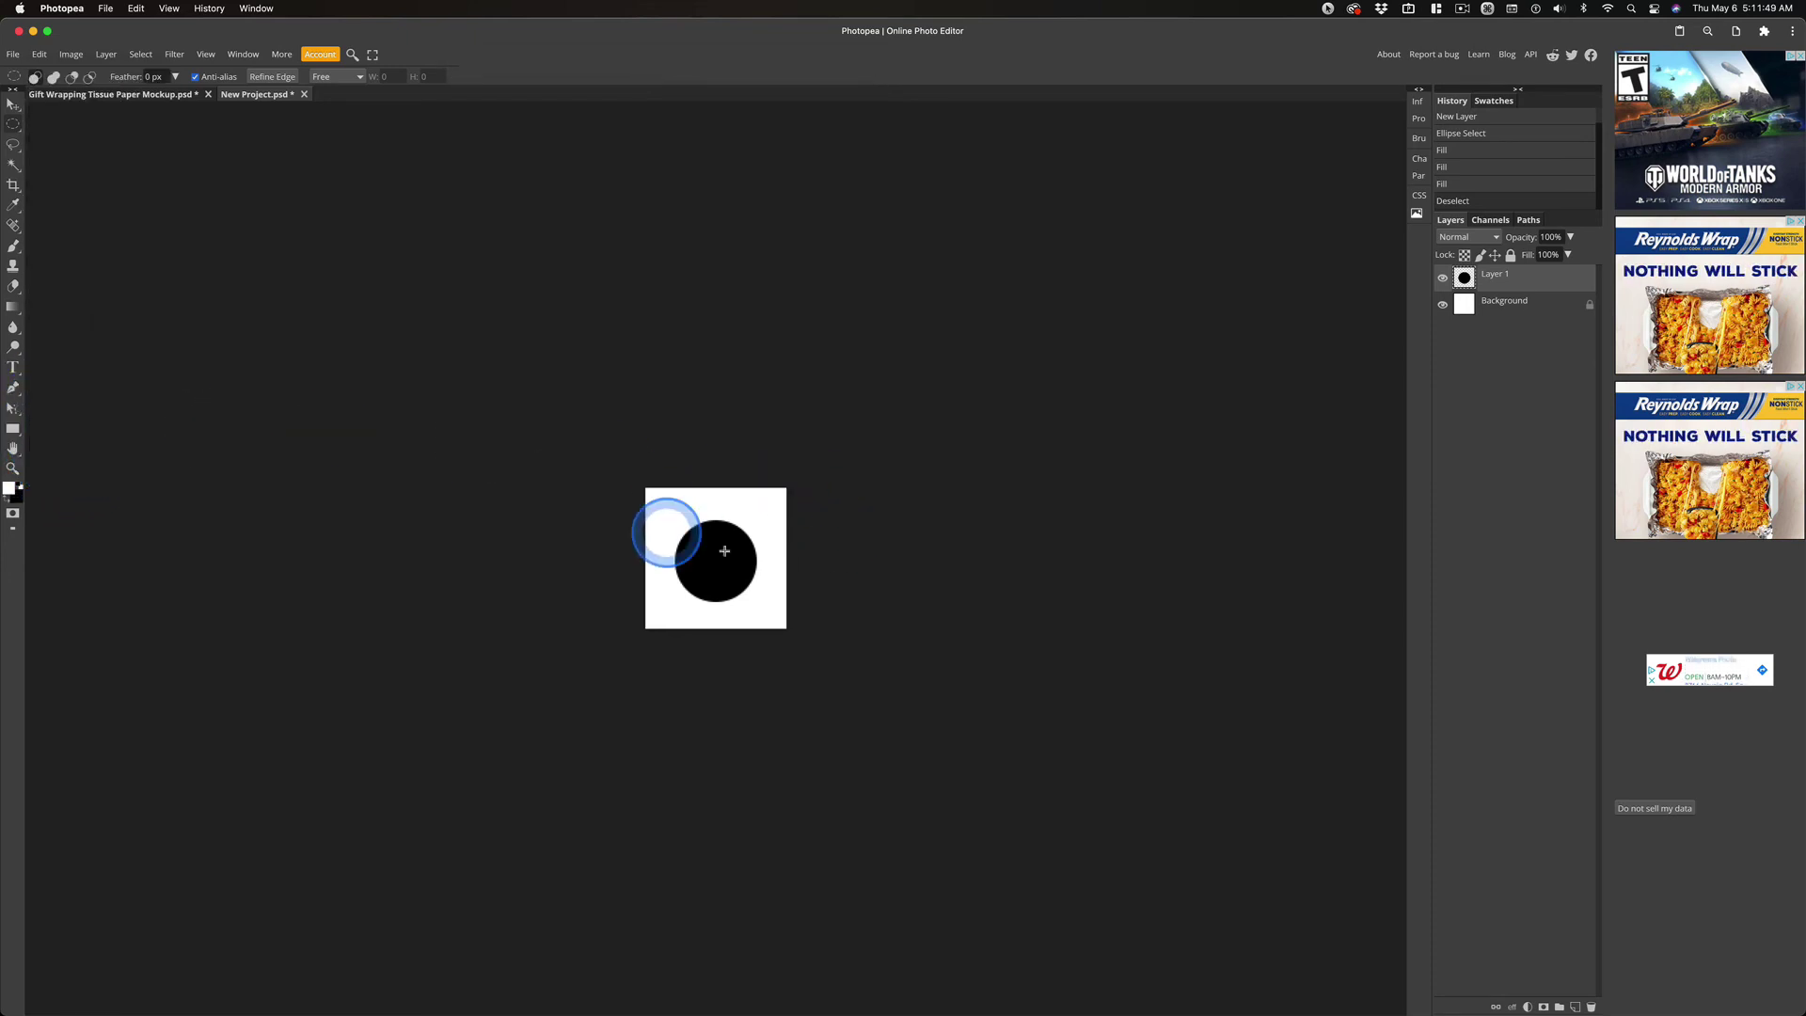
Set the Fill type to Pattern and bring up the saved patterns to locate the black dot pattern.
left_click(38, 55)
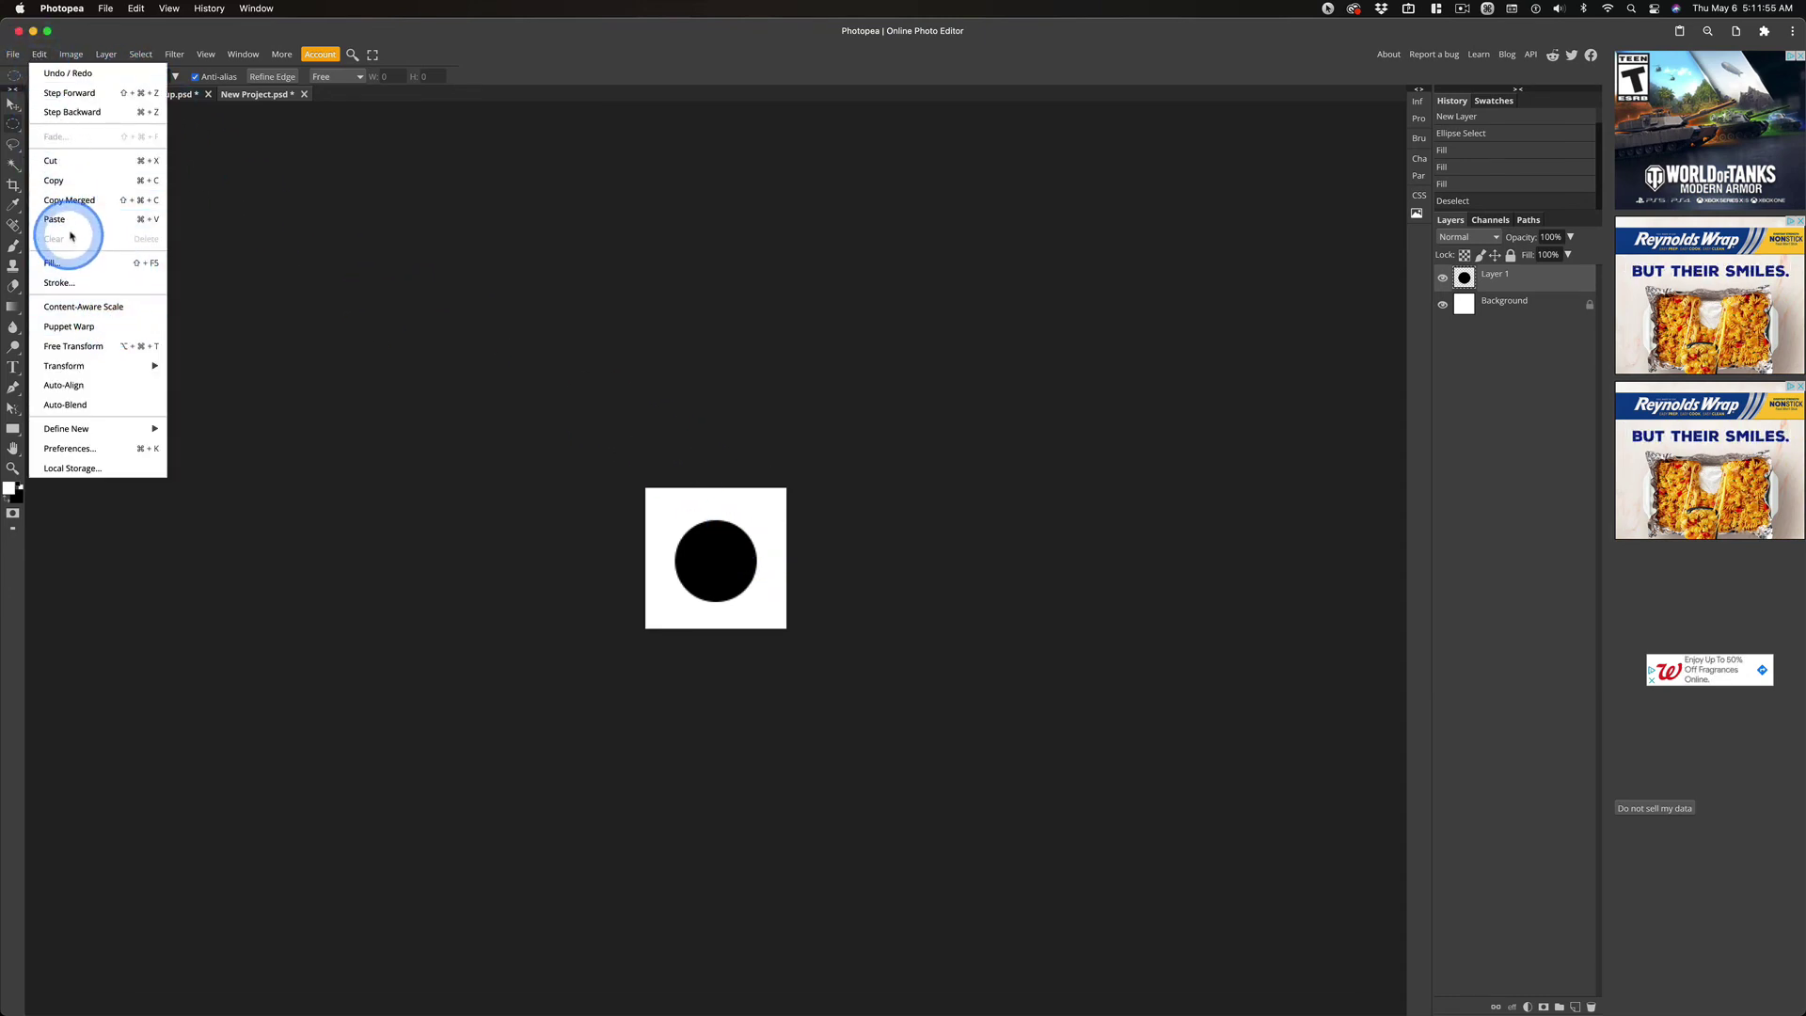
left_click(57, 262)
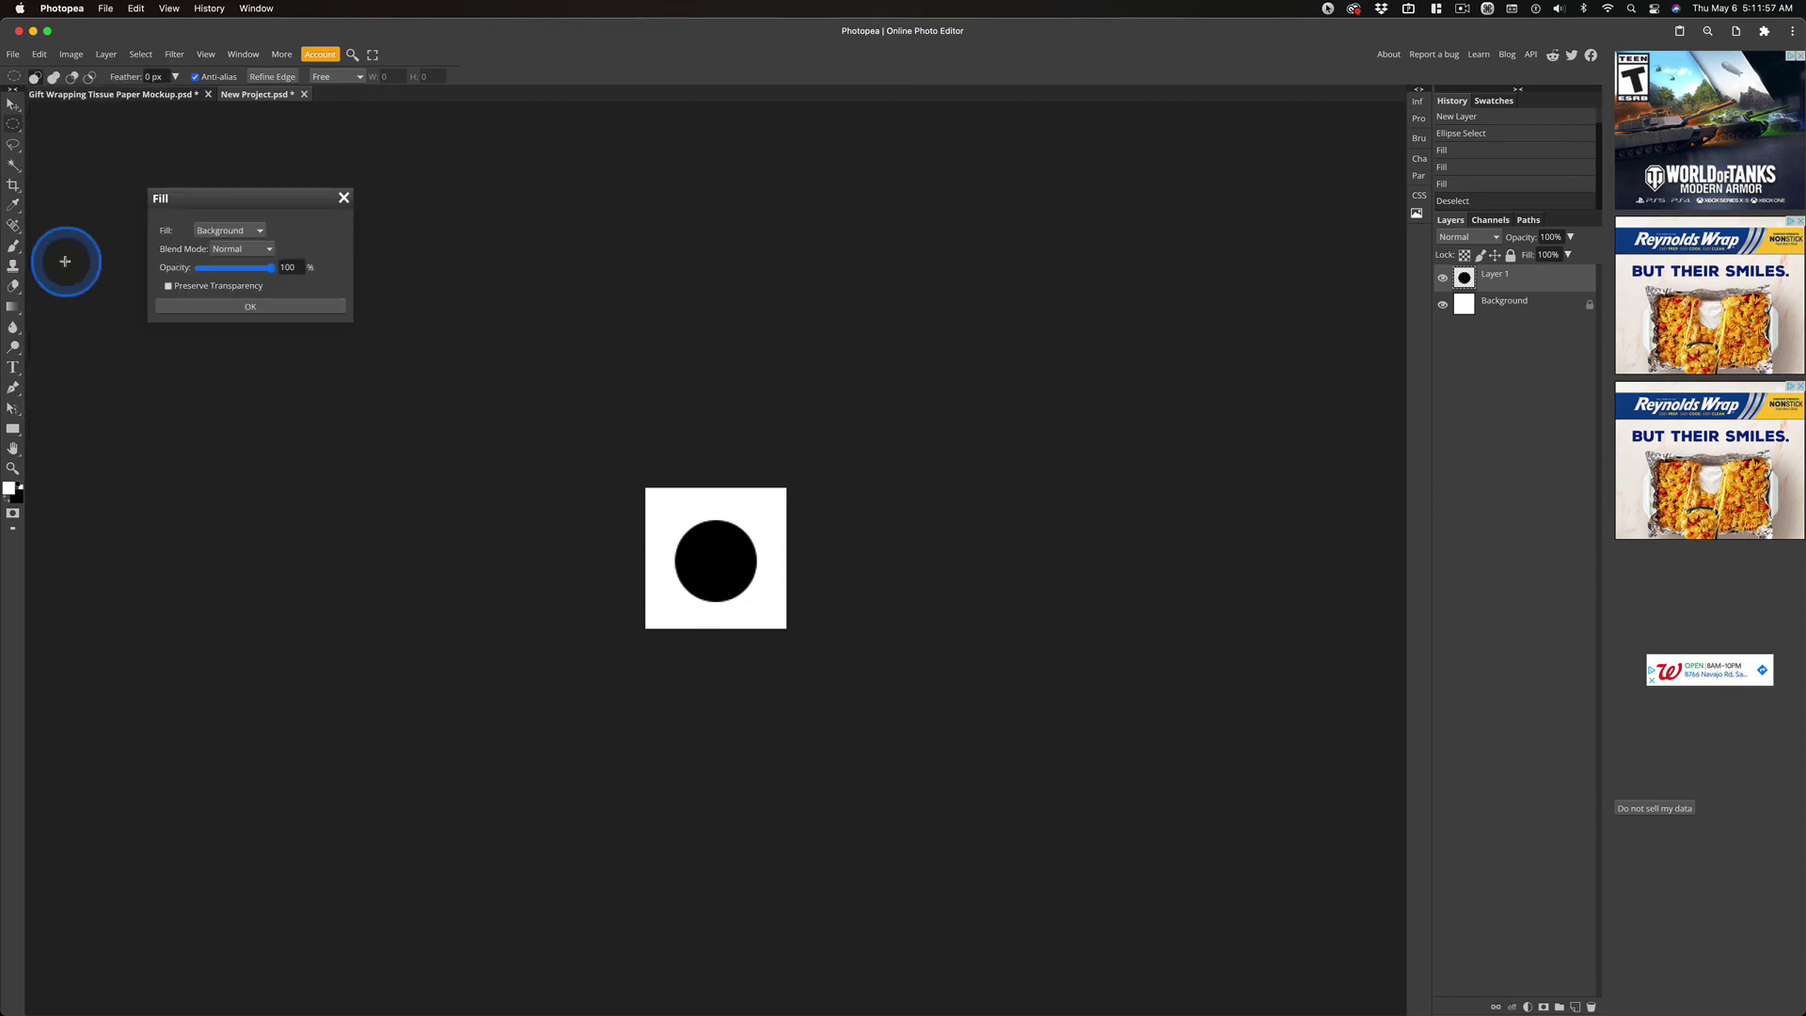
left_click(242, 230)
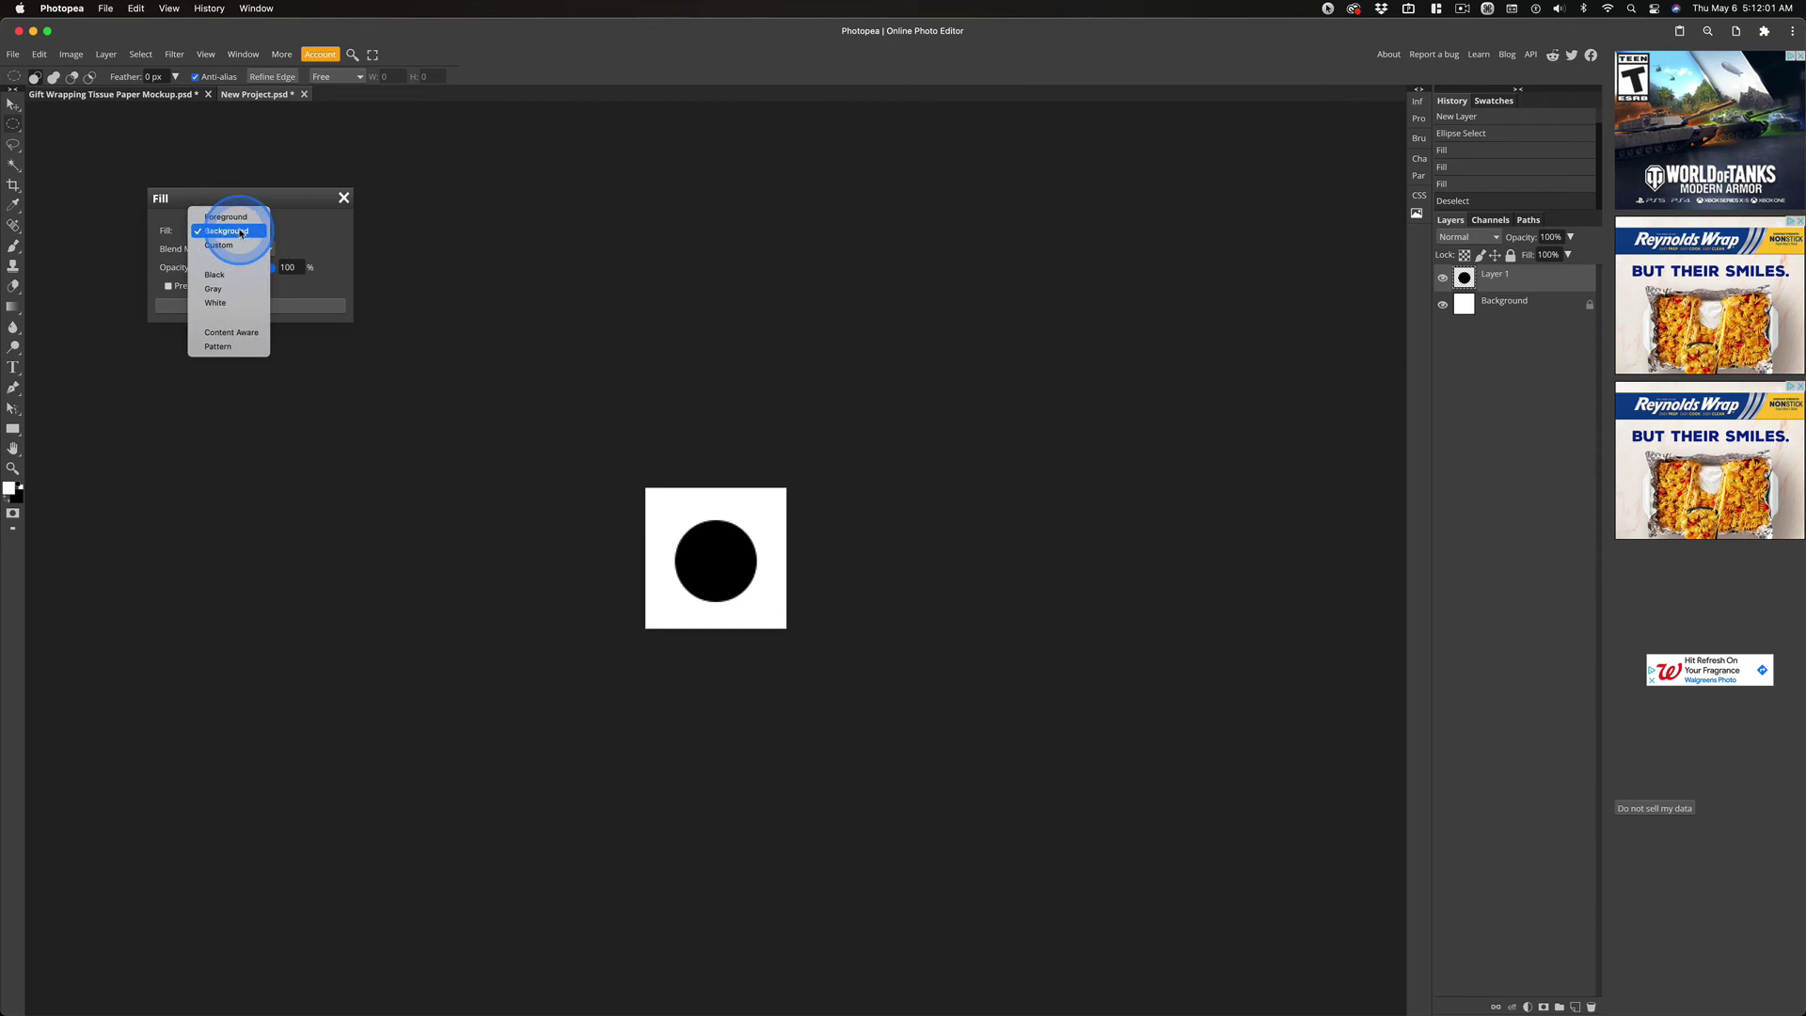
left_click(233, 347)
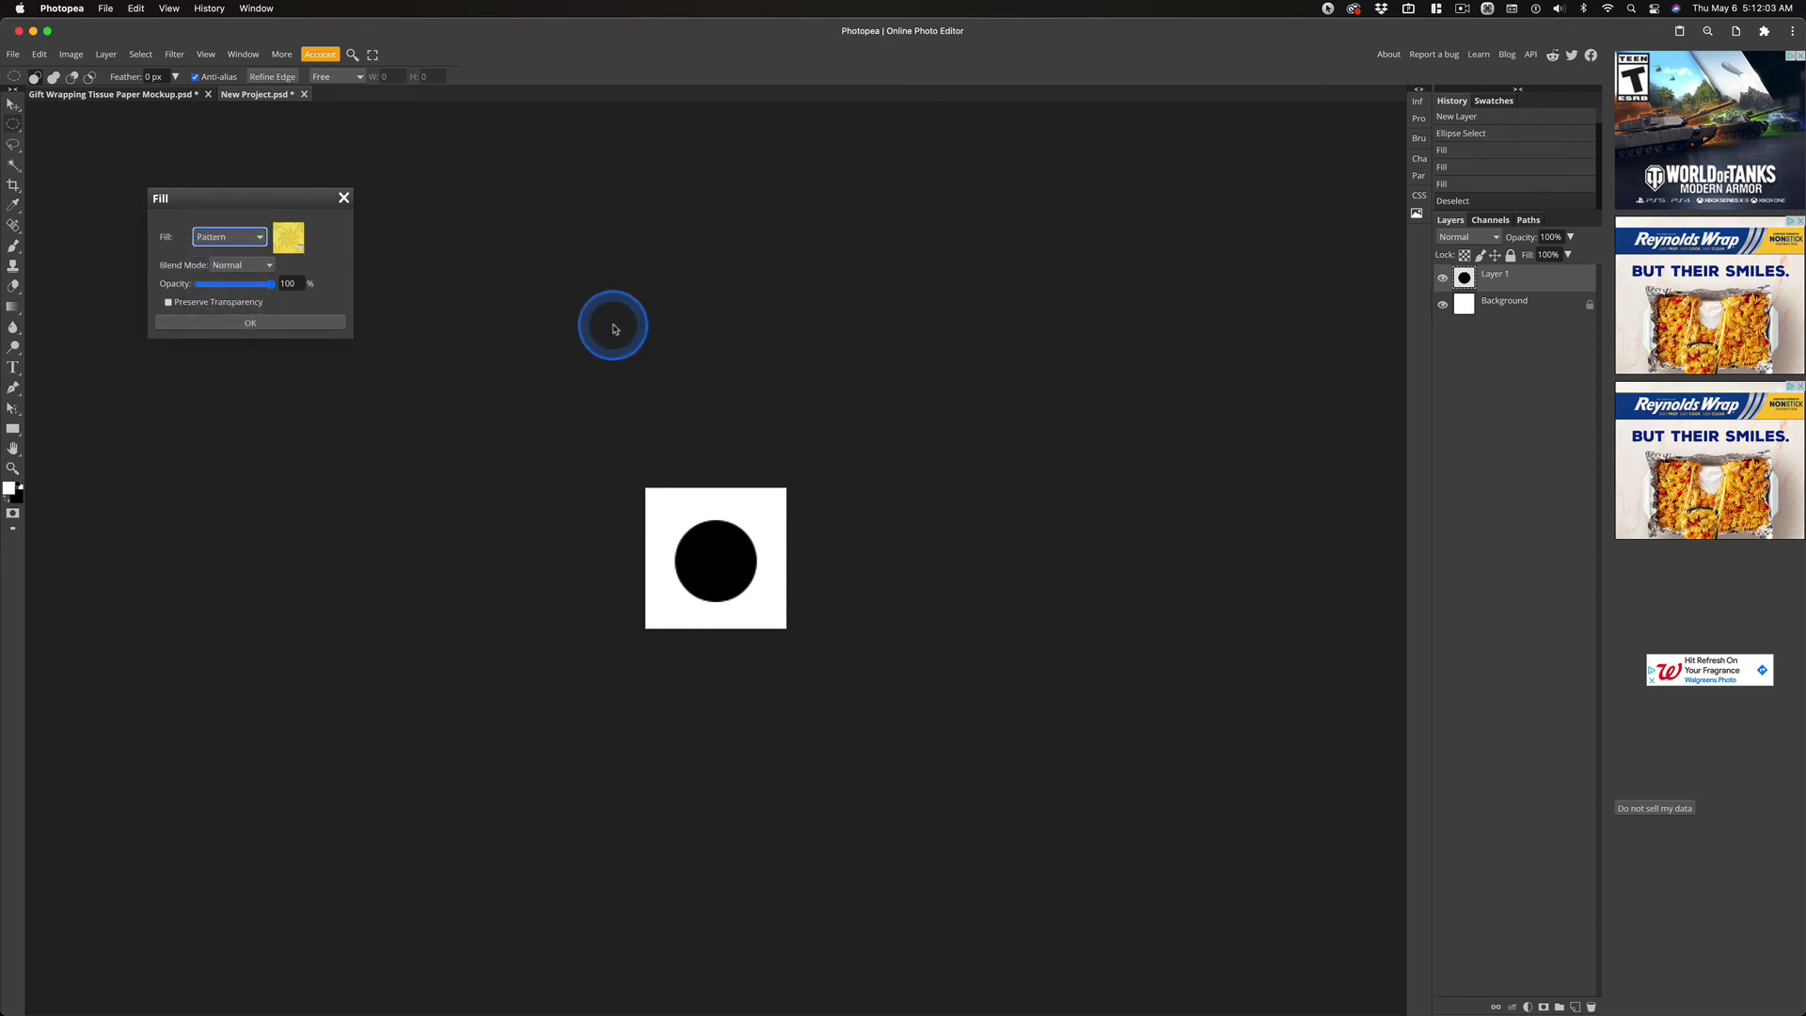
left_click(299, 250)
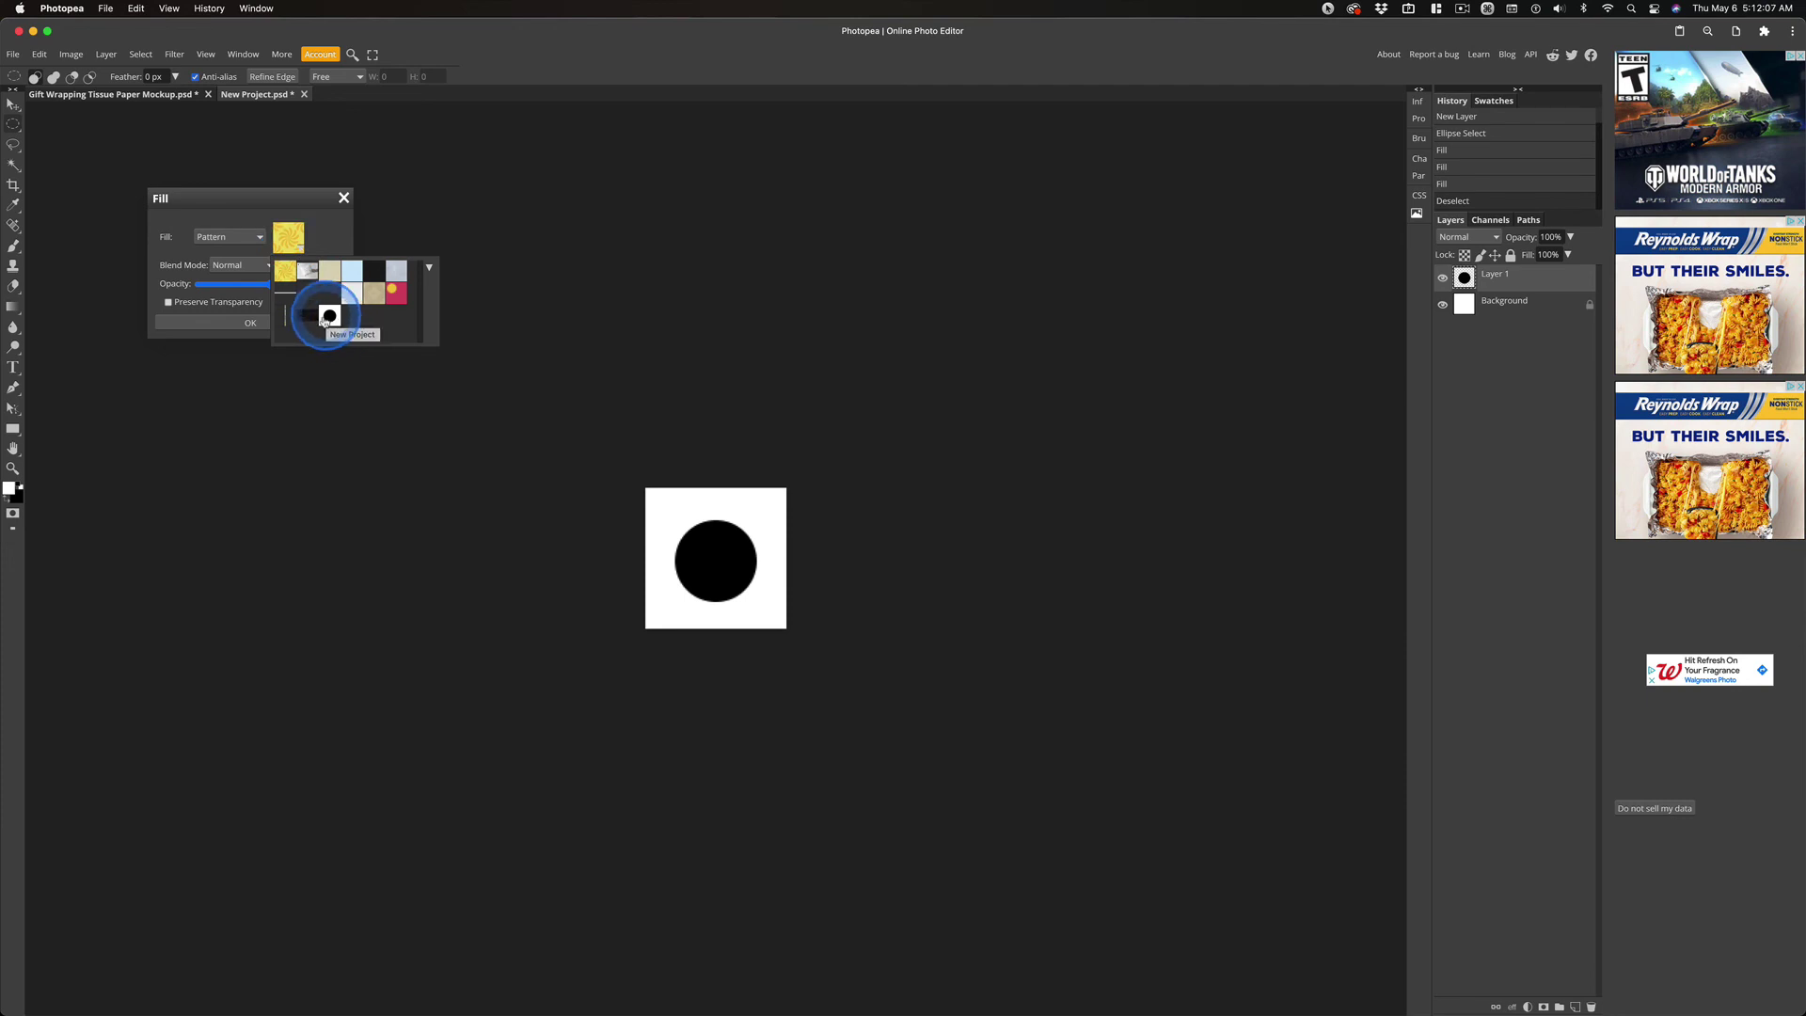
key("ctrl")
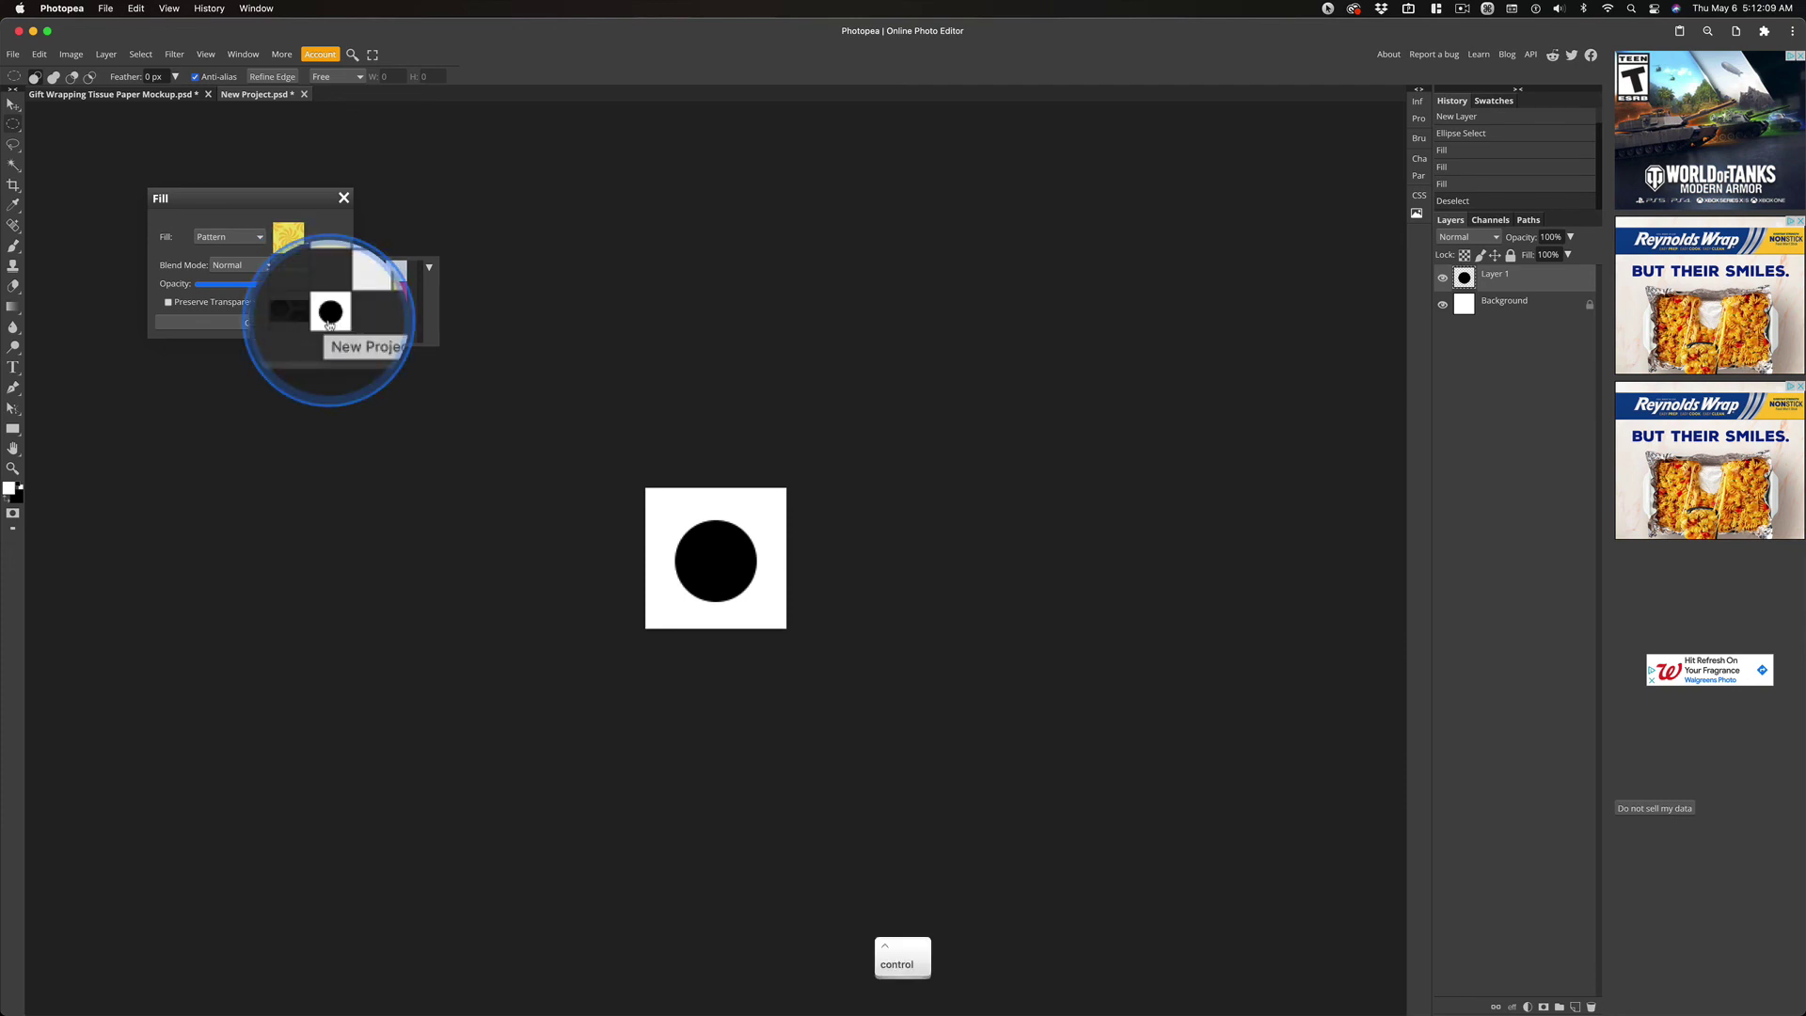